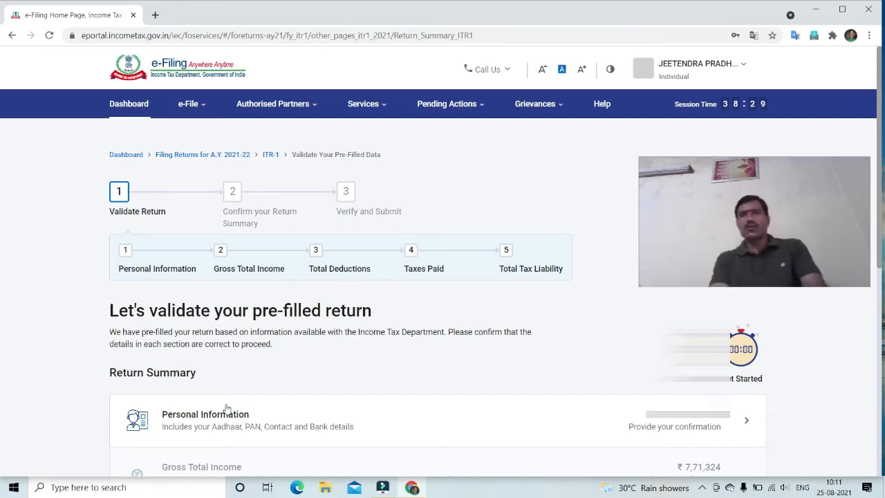
# - Review the sections of the pre-filled return summary, from Personal Information to Total Tax Liability
pyautogui.scroll(-1, 259, 328)
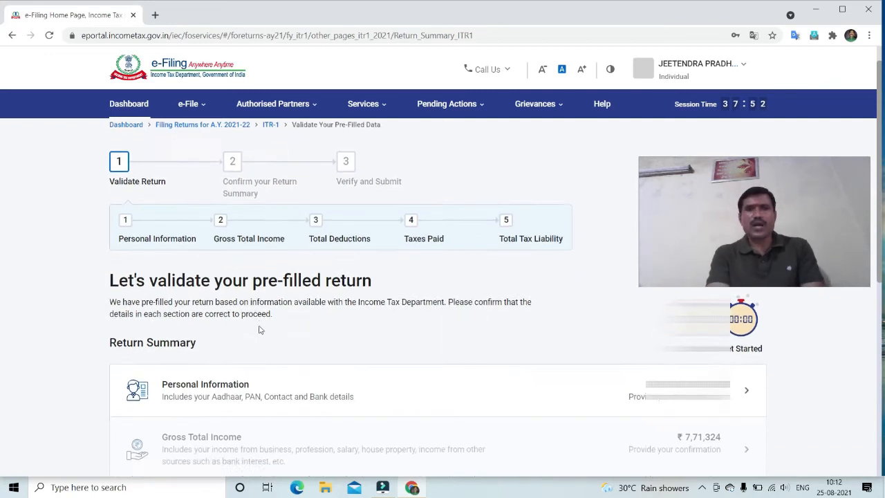
pyautogui.scroll(1, 260, 330)
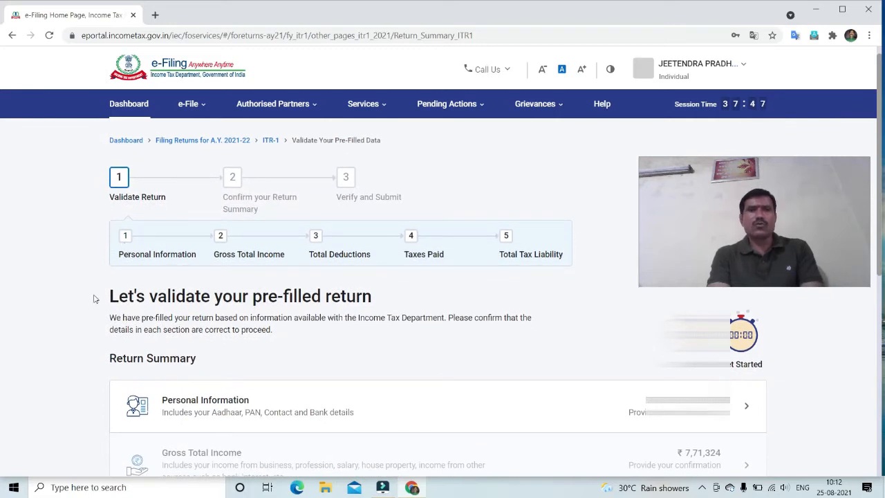
pyautogui.scroll(-2, 240, 314)
pyautogui.scroll(-2, 239, 314)
pyautogui.scroll(1, 239, 312)
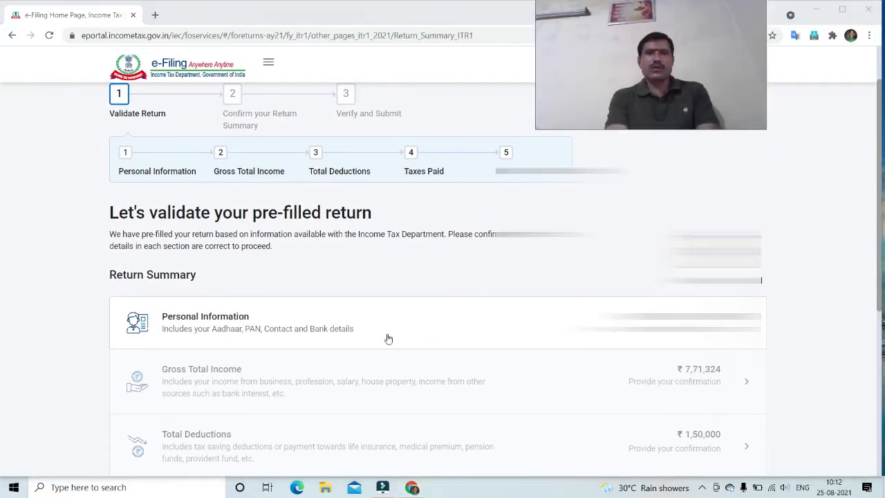
pyautogui.scroll(-2, 325, 339)
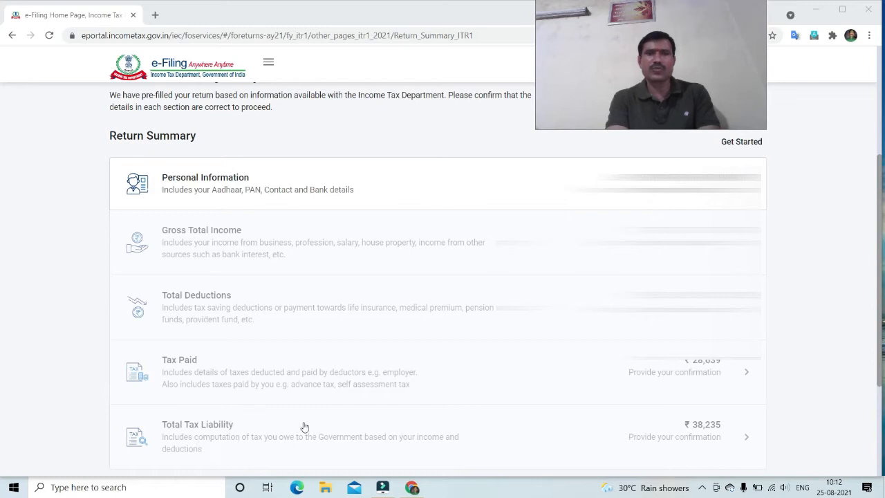
pyautogui.scroll(2, 302, 426)
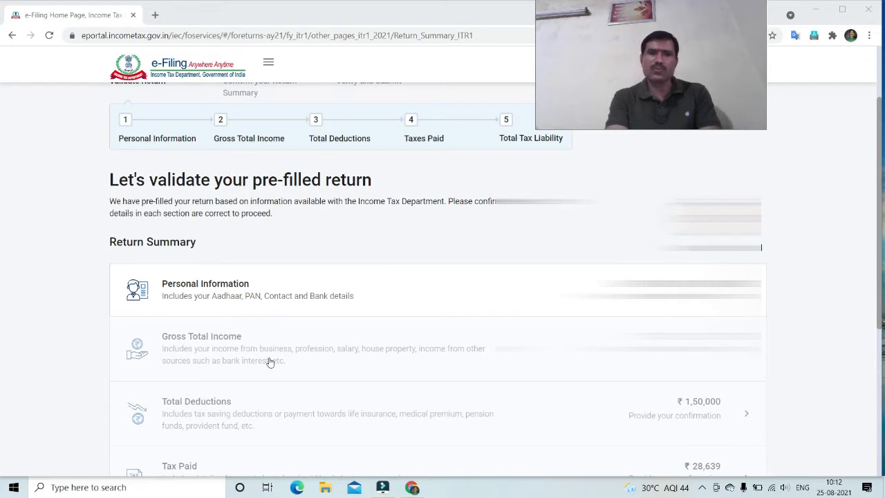
# - Open the Personal Information section and set the nature of employment to Central Government
pyautogui.click(678, 310)
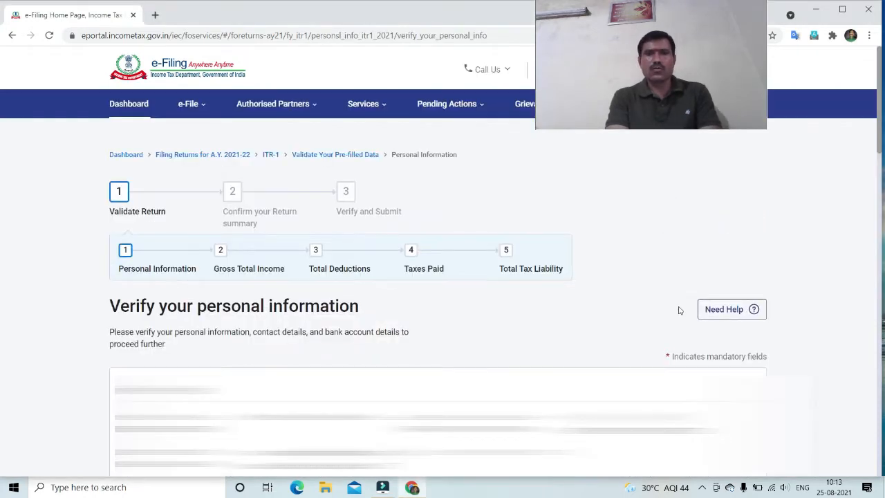
pyautogui.scroll(-3, 507, 366)
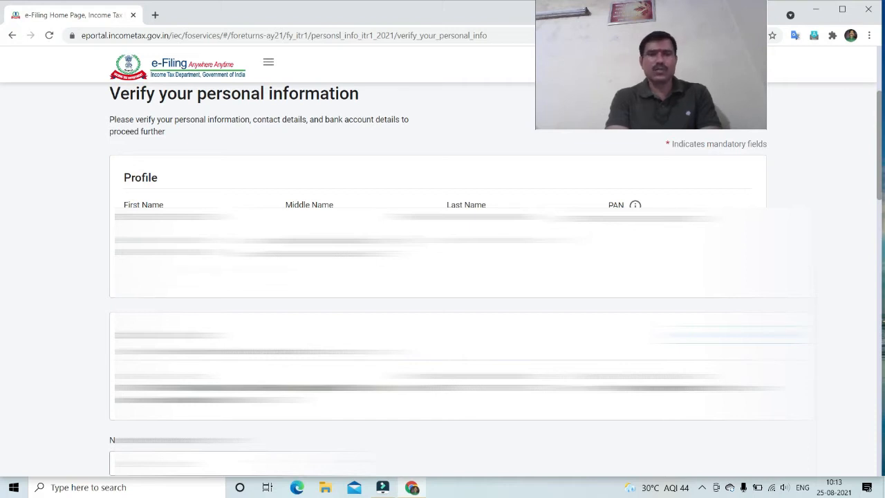
pyautogui.scroll(-4, 230, 269)
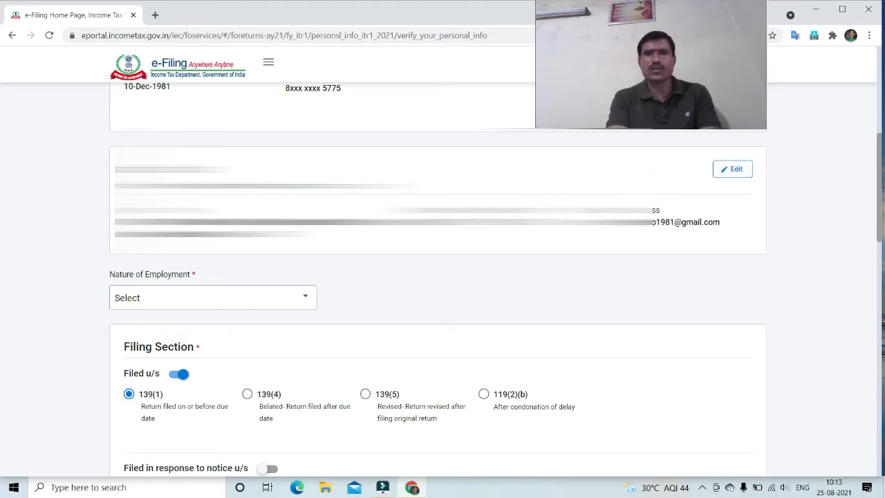
pyautogui.scroll(-1, 304, 231)
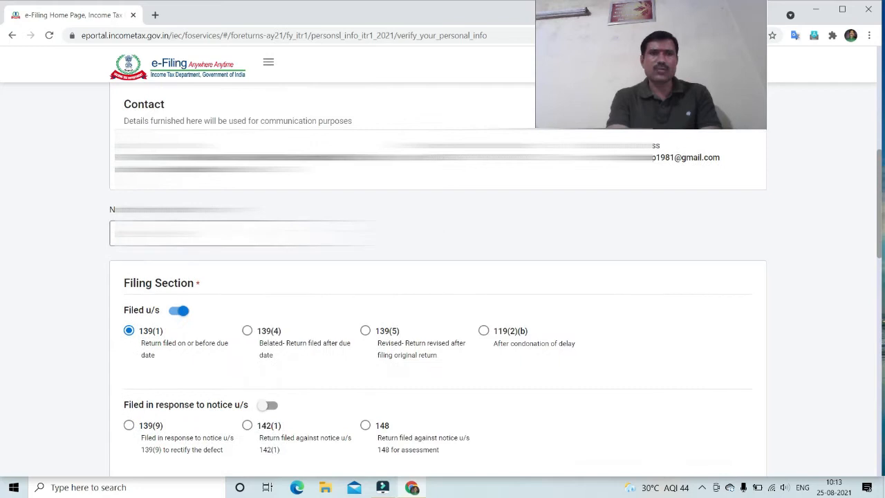
pyautogui.click(304, 232)
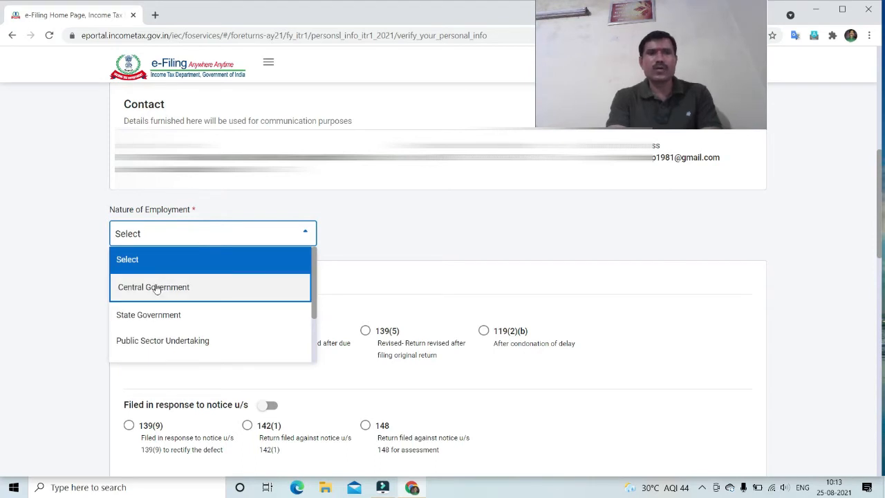
pyautogui.scroll(-3, 155, 331)
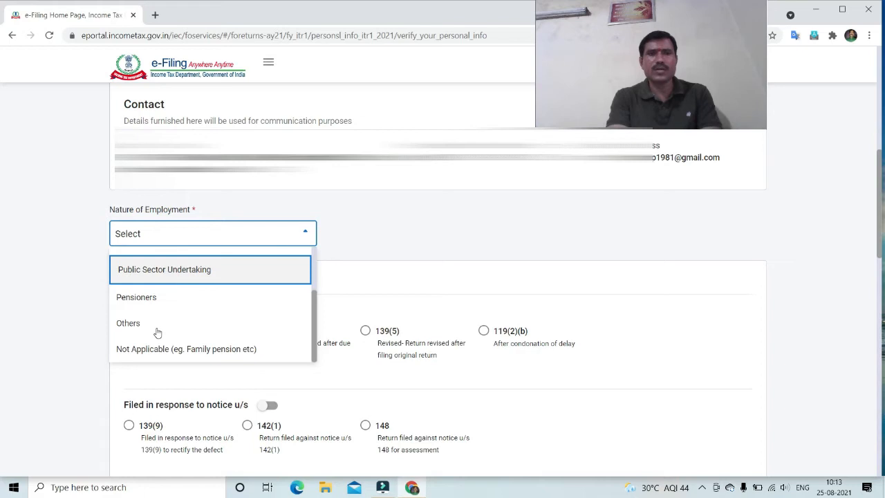
pyautogui.scroll(5, 156, 327)
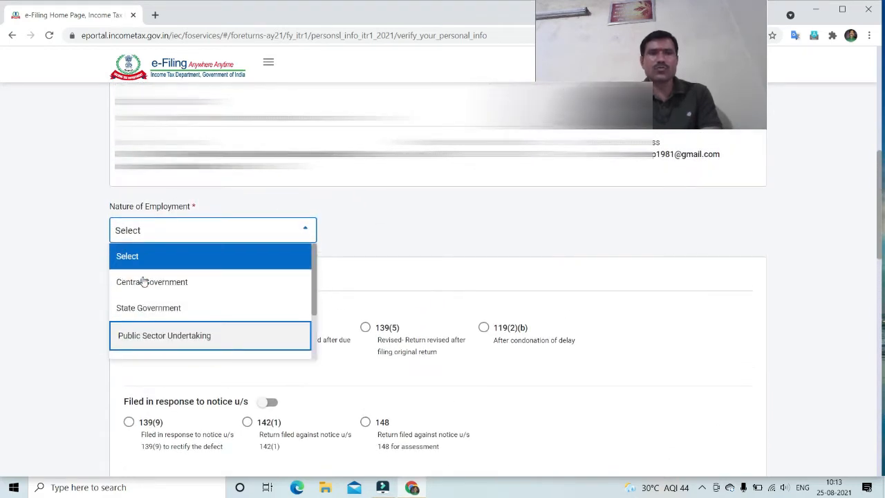
pyautogui.click(169, 285)
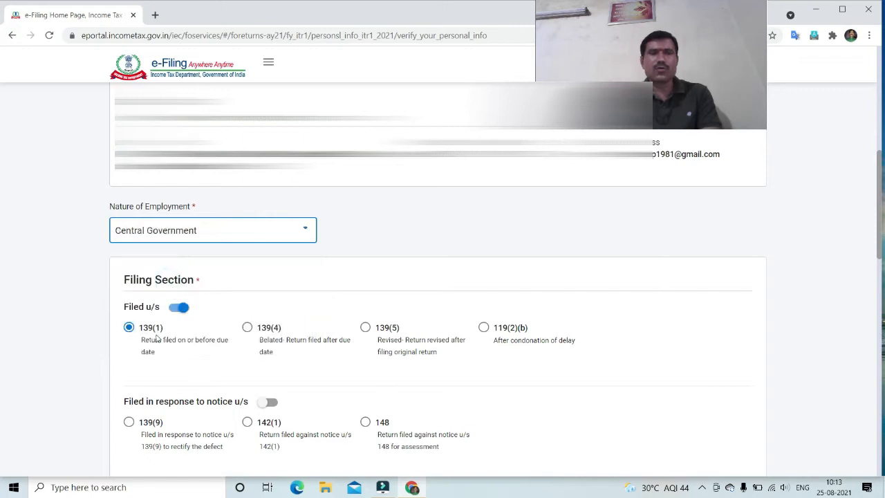
# - Answer No to opting for the new tax regime u/s 115BAC
pyautogui.scroll(-2, 214, 173)
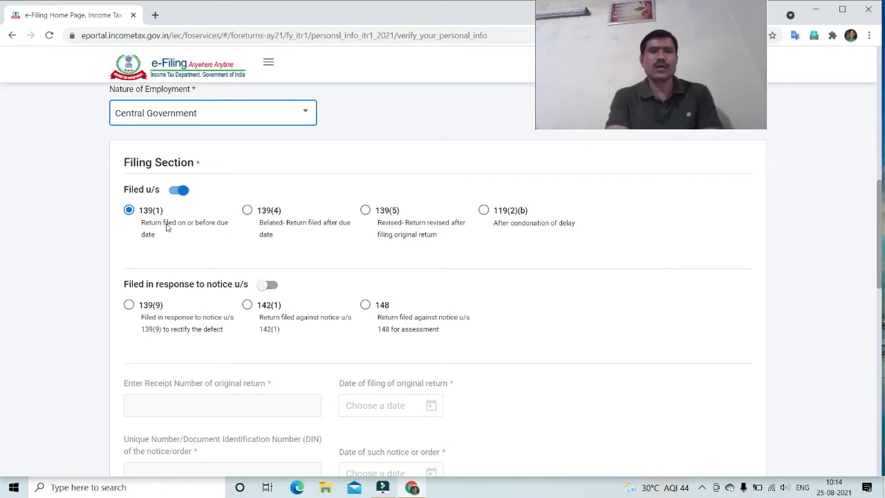
pyautogui.scroll(-5, 171, 224)
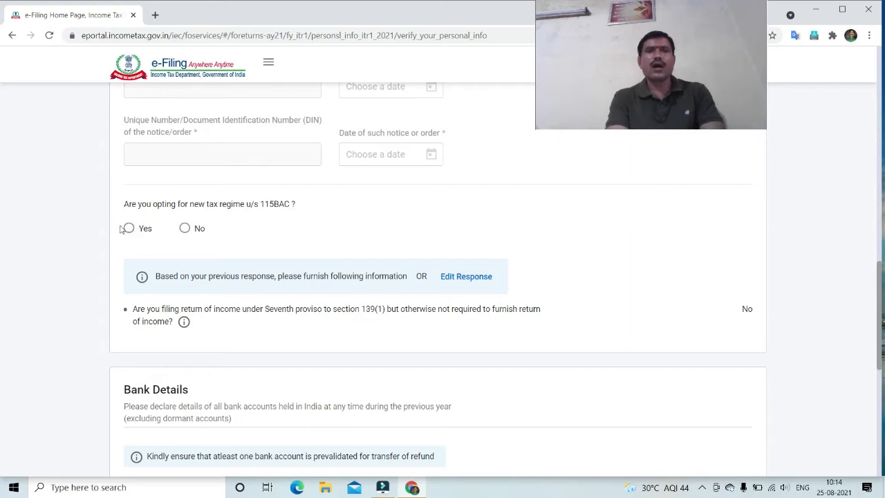
pyautogui.click(184, 229)
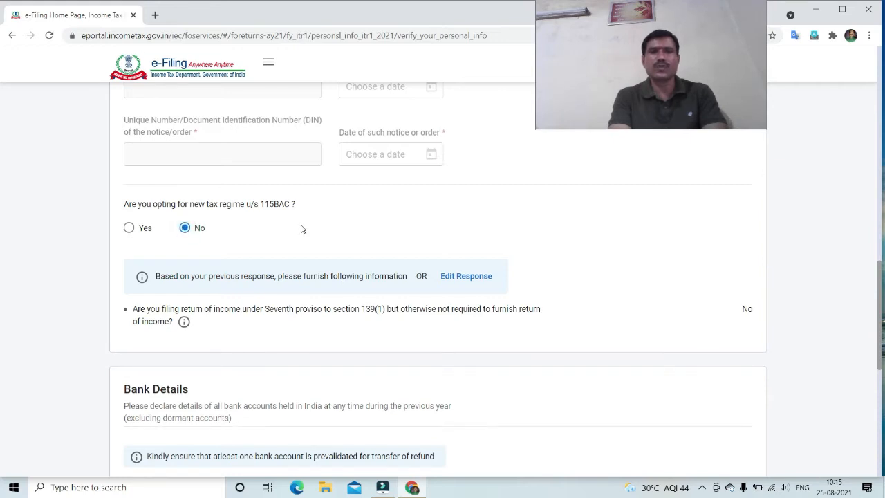
# - Leave the validated bank account selected for refund and confirm the personal information section
pyautogui.scroll(-5, 281, 275)
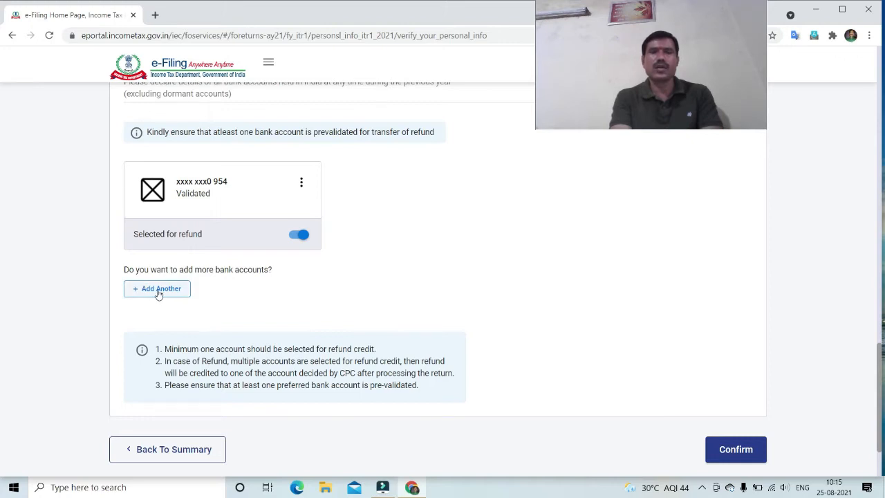
pyautogui.click(291, 236)
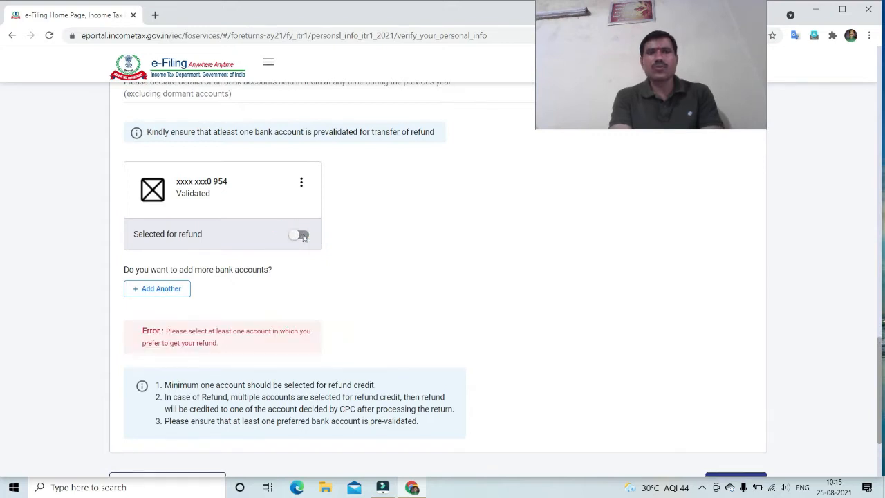
pyautogui.click(304, 236)
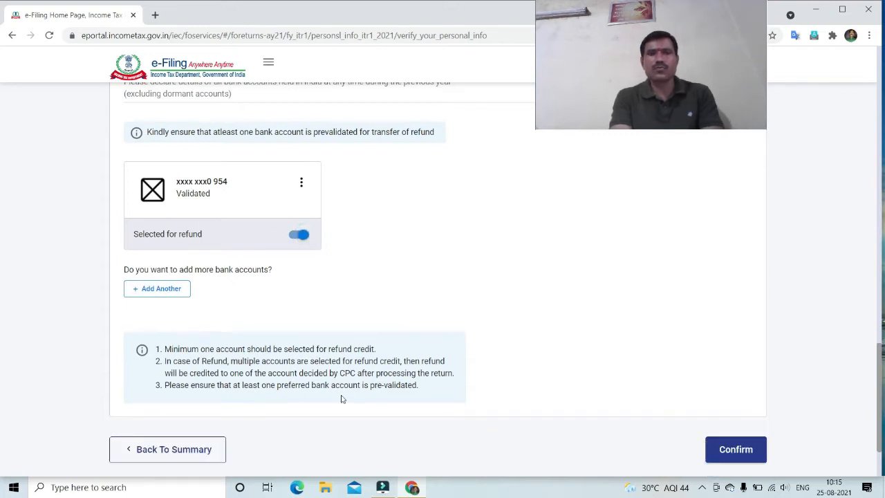
pyautogui.click(738, 449)
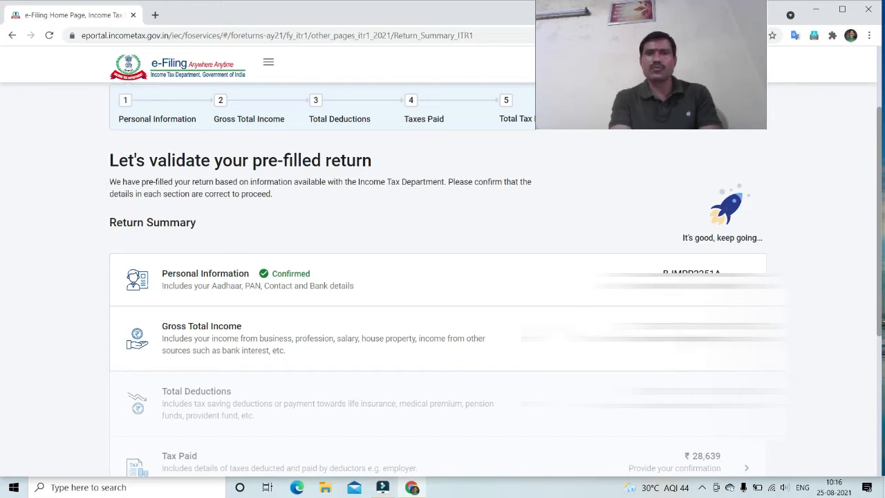
# - Open the Gross Total Income section and answer No to the Section 10(14)(i) exemption for tour, transfer and uniform expenditure
pyautogui.click(745, 339)
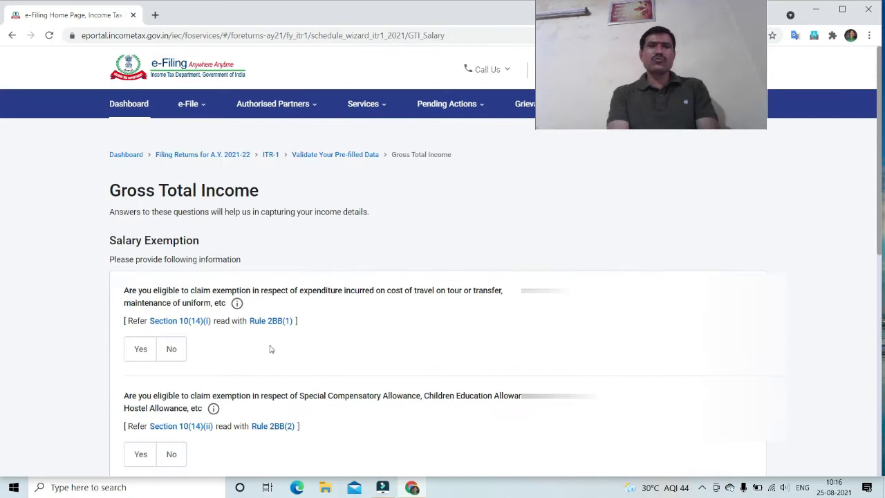
pyautogui.scroll(-1, 243, 342)
pyautogui.scroll(1, 243, 342)
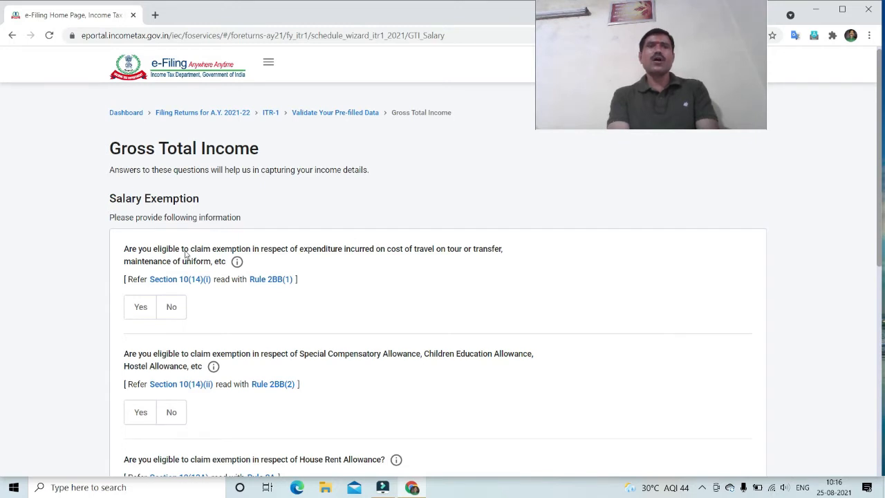
pyautogui.scroll(-1, 184, 254)
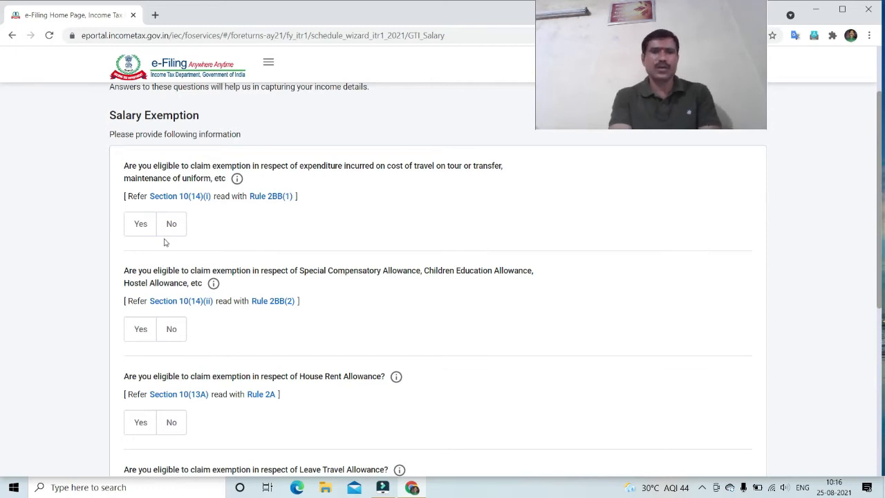
pyautogui.scroll(-5, 300, 223)
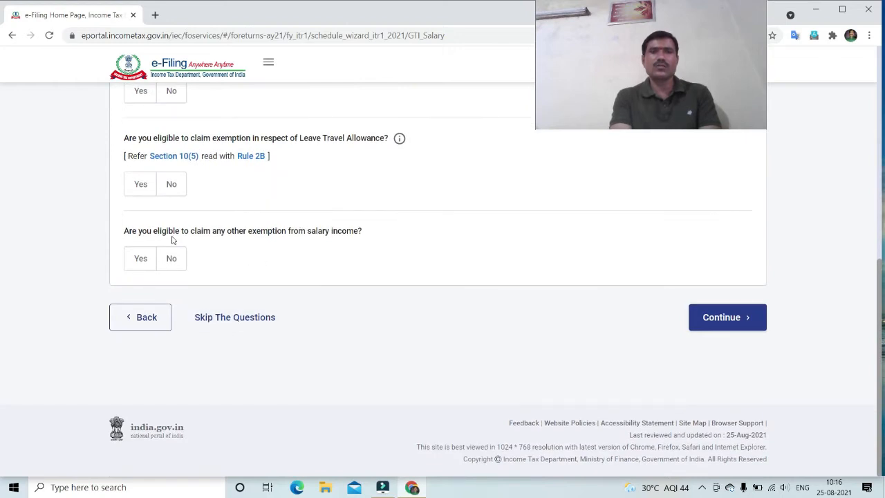
pyautogui.scroll(5, 174, 239)
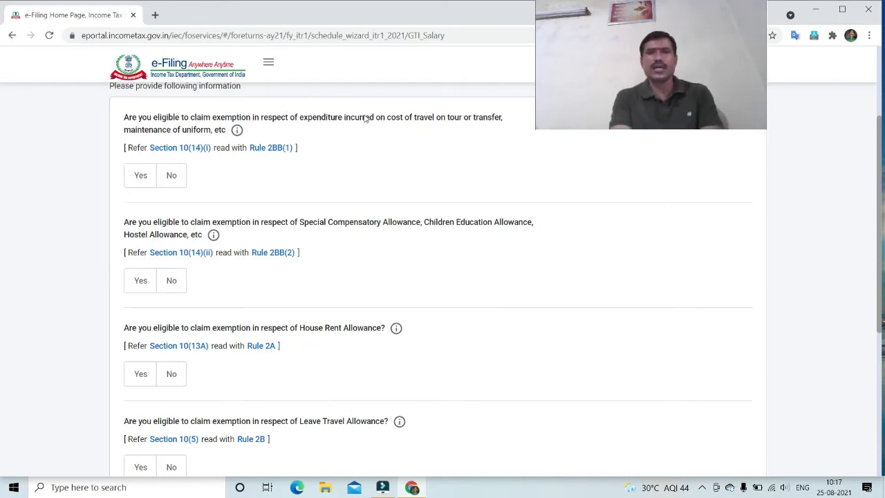
pyautogui.click(142, 175)
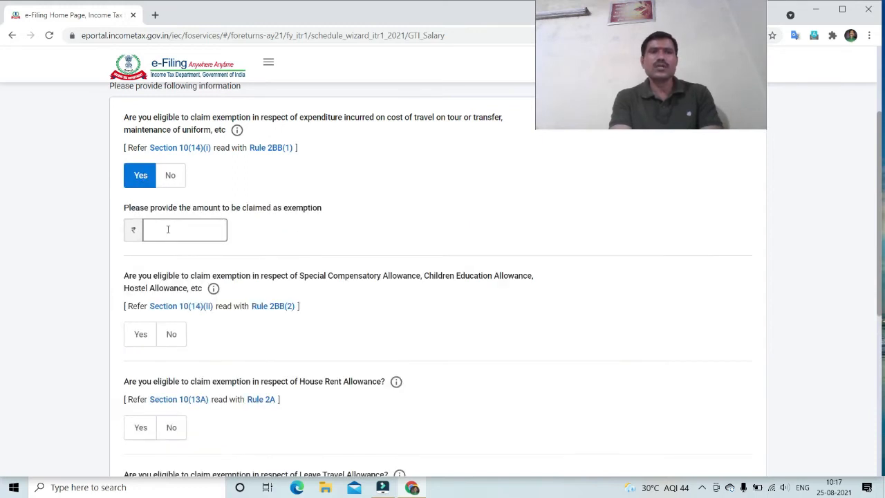
pyautogui.click(173, 177)
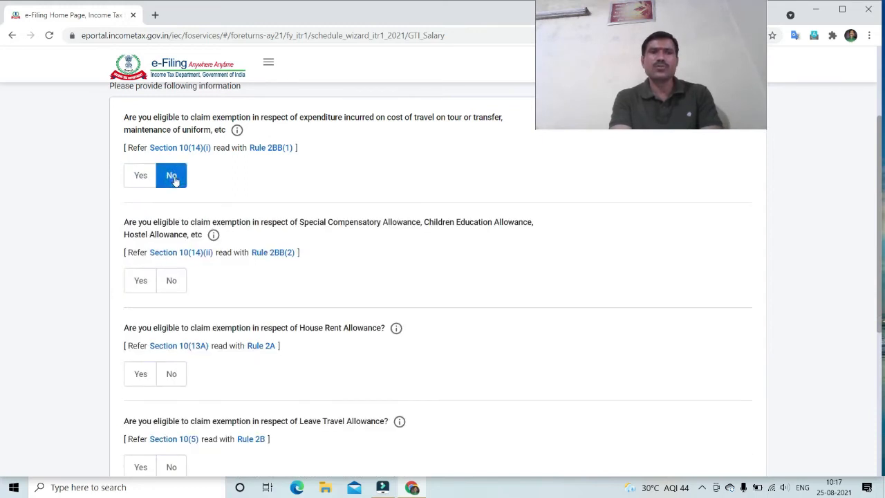
# - Examine the remaining salary exemption questions on special compensatory, house rent and leave travel allowances and other exemptions
pyautogui.scroll(-1, 137, 167)
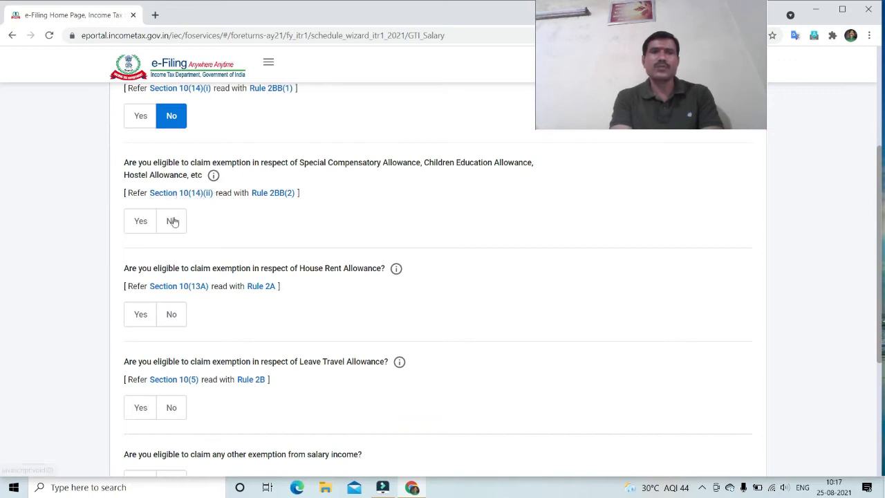
pyautogui.scroll(1, 140, 225)
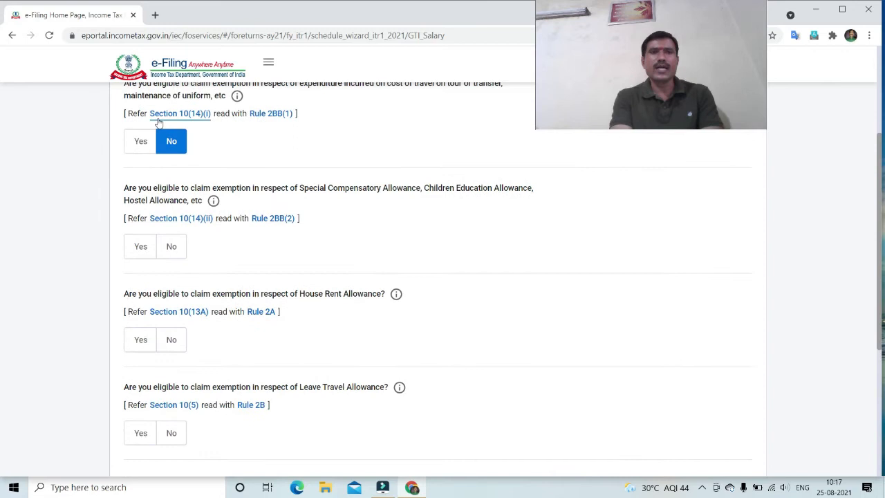
pyautogui.scroll(-1, 184, 241)
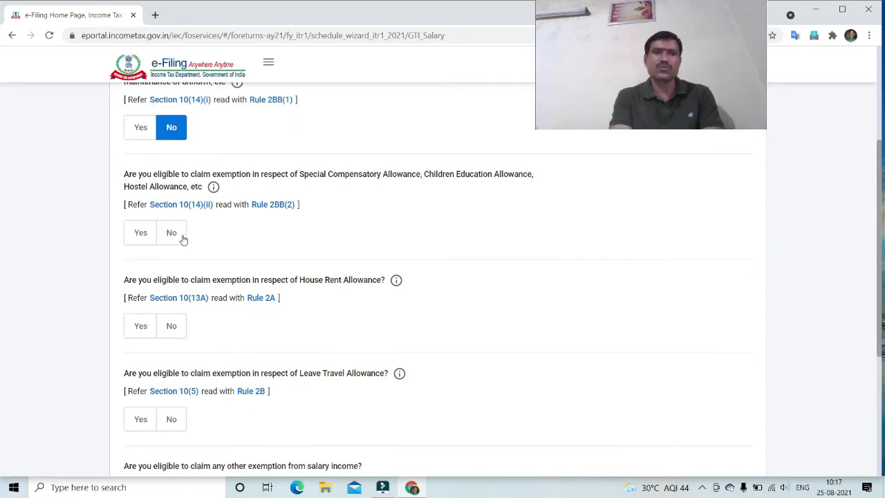
pyautogui.scroll(-3, 183, 239)
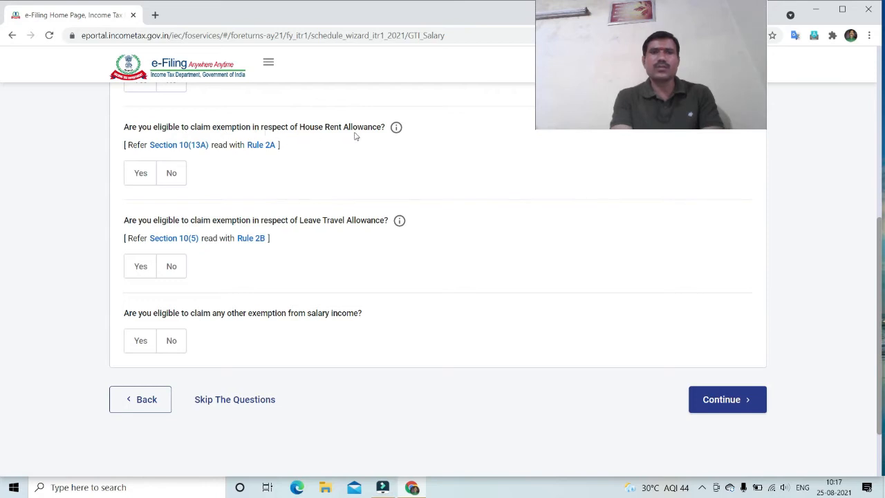
pyautogui.scroll(1, 197, 143)
pyautogui.scroll(-1, 200, 141)
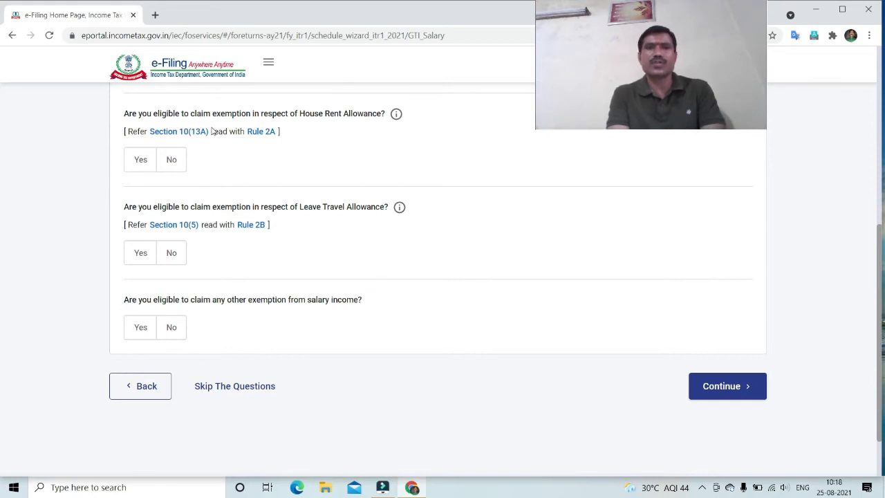
pyautogui.scroll(1, 213, 131)
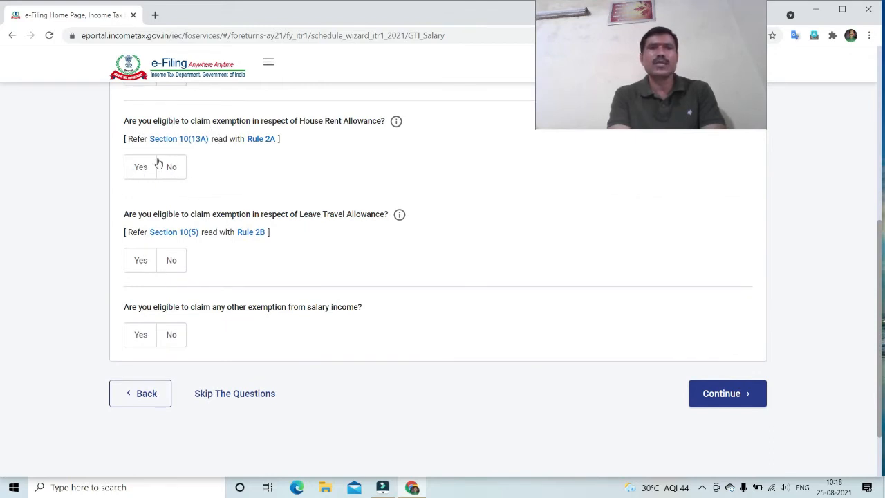
pyautogui.scroll(1, 193, 137)
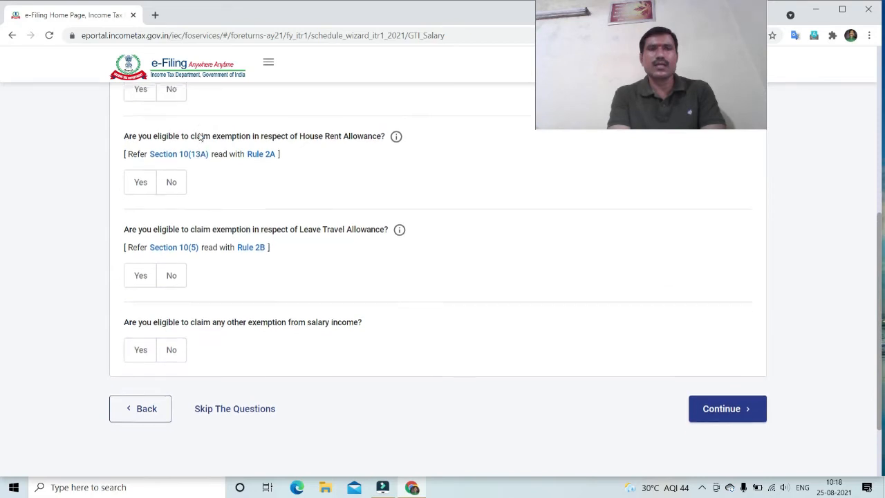
pyautogui.scroll(5, 199, 137)
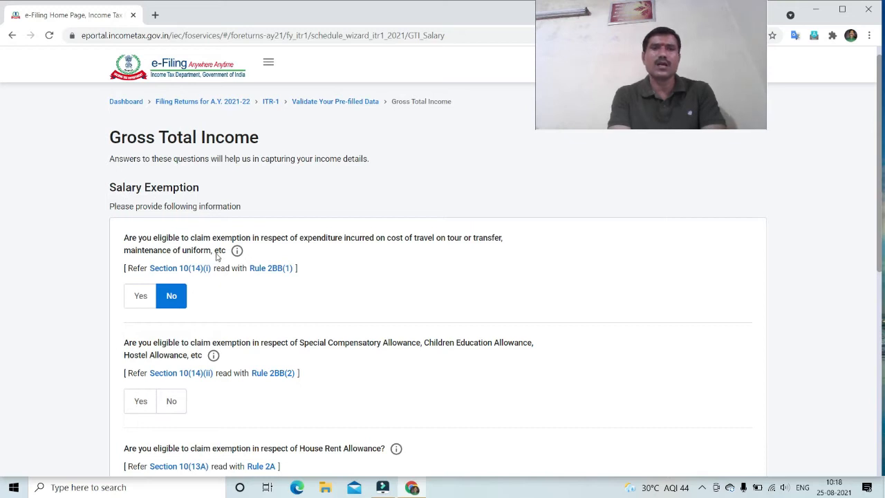
# - Answer Yes to the Section 10(13A) House Rent Allowance exemption and open its exemption amount for entry
pyautogui.scroll(-1, 195, 255)
pyautogui.scroll(-1, 196, 255)
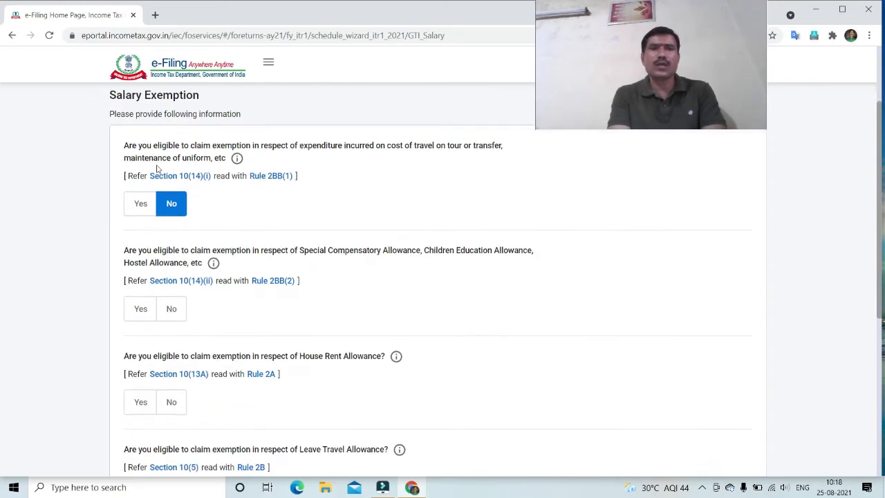
pyautogui.scroll(-3, 164, 276)
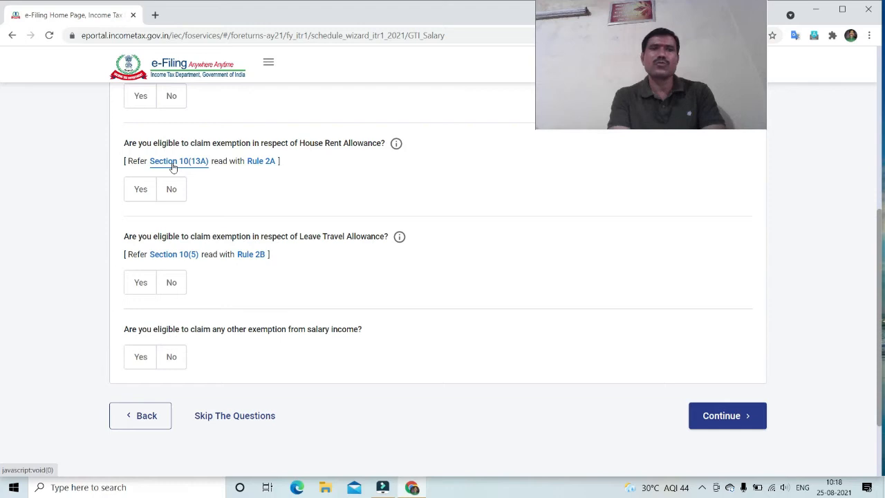
pyautogui.click(136, 193)
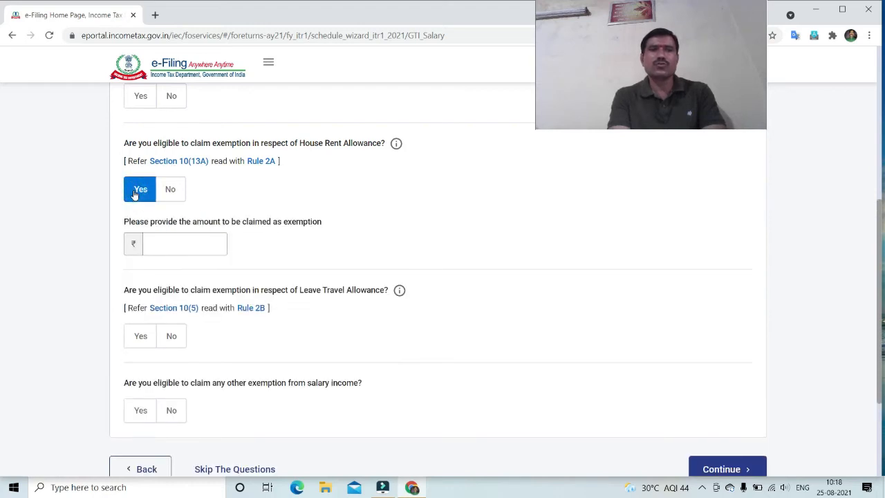
pyautogui.click(179, 241)
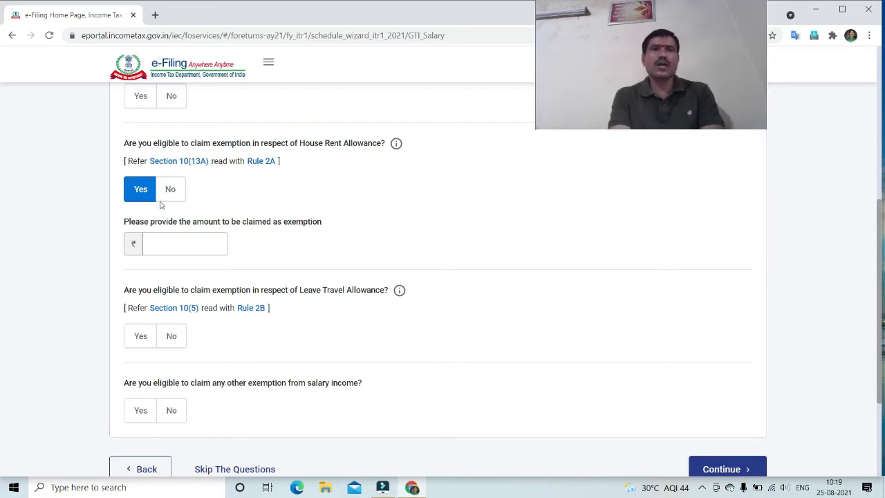
# - Answer Yes to claiming any other exemption from salary income and review the listed exemption types
pyautogui.scroll(-3, 155, 241)
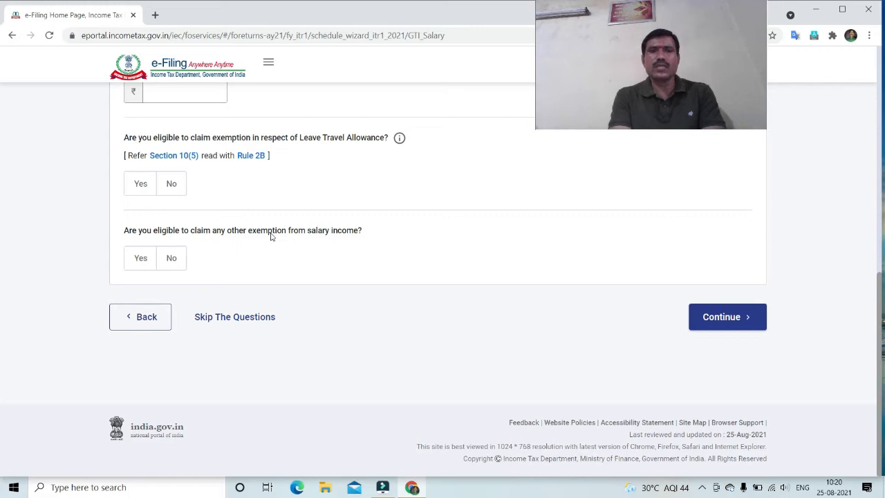
pyautogui.scroll(5, 271, 236)
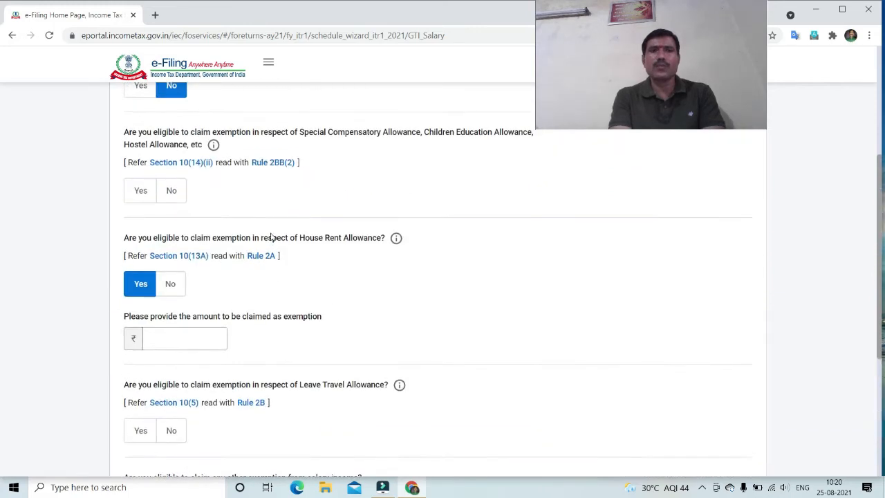
pyautogui.scroll(-5, 271, 237)
pyautogui.scroll(1, 271, 236)
pyautogui.scroll(-2, 271, 236)
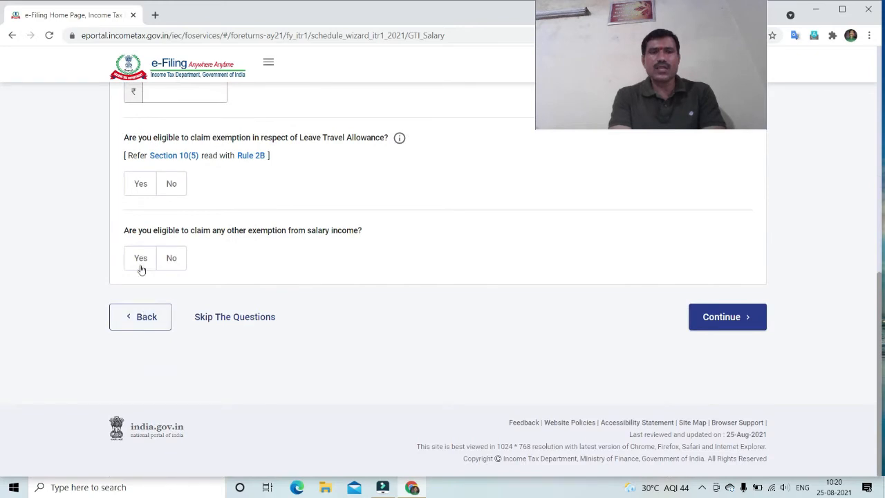
pyautogui.click(140, 258)
pyautogui.scroll(-4, 295, 365)
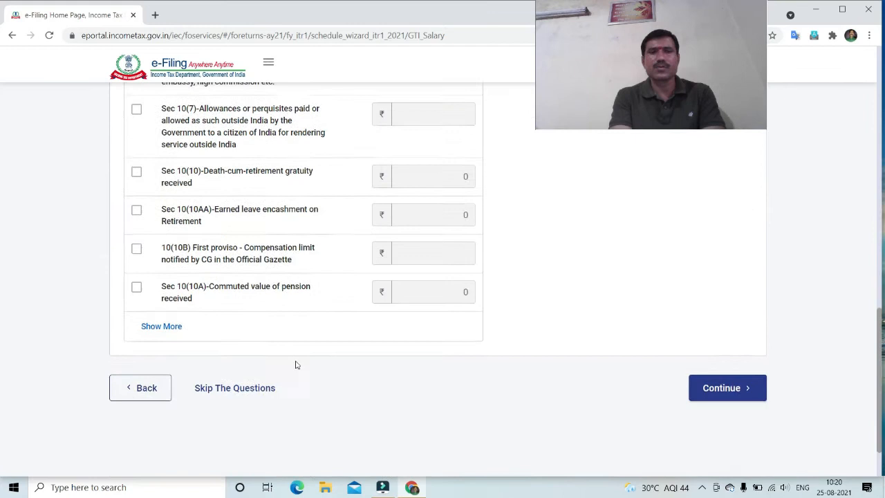
pyautogui.scroll(3, 296, 364)
pyautogui.scroll(-1, 296, 364)
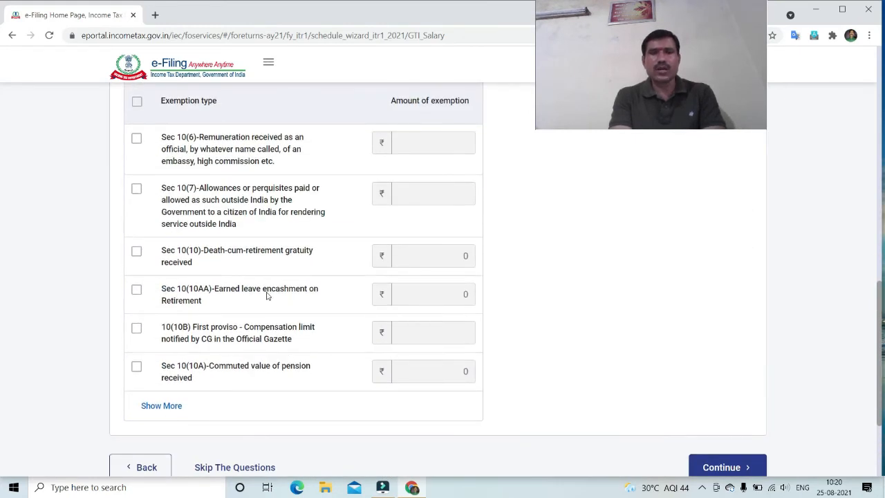
pyautogui.scroll(2, 267, 296)
pyautogui.scroll(-4, 266, 296)
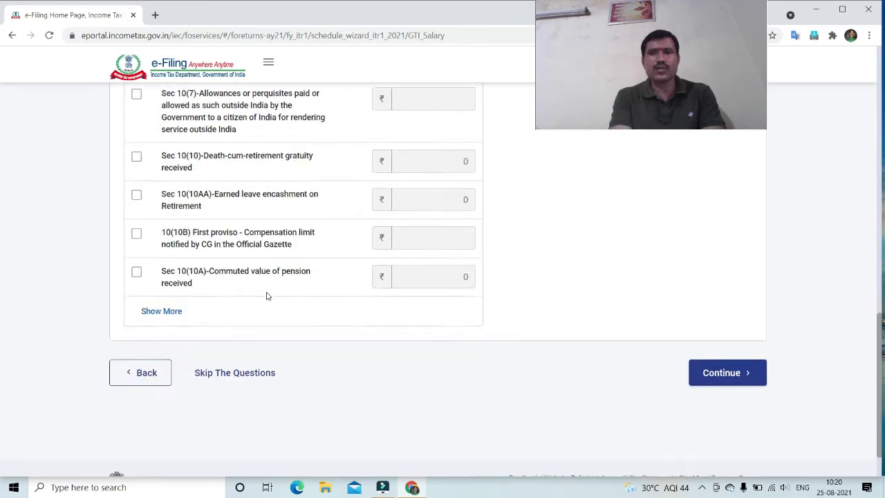
pyautogui.scroll(1, 267, 295)
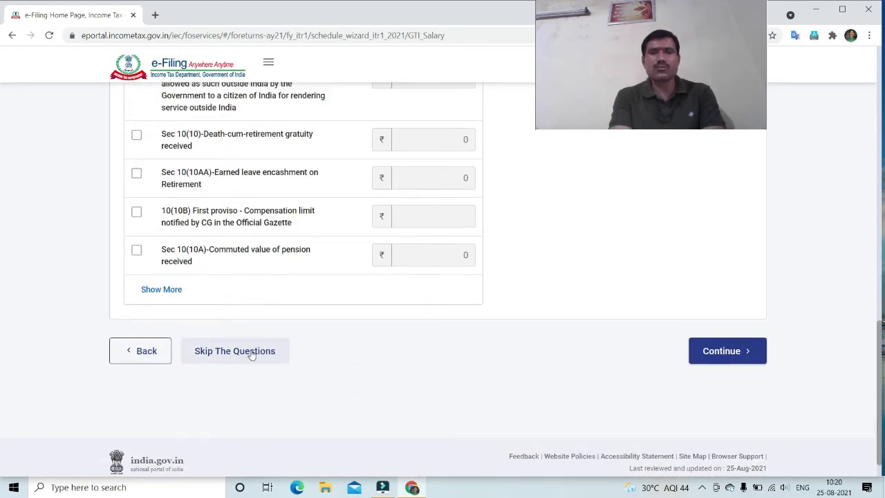
# - Skip the salary exemption questions and confirm skipping them
pyautogui.scroll(10, 250, 200)
pyautogui.scroll(-5, 251, 200)
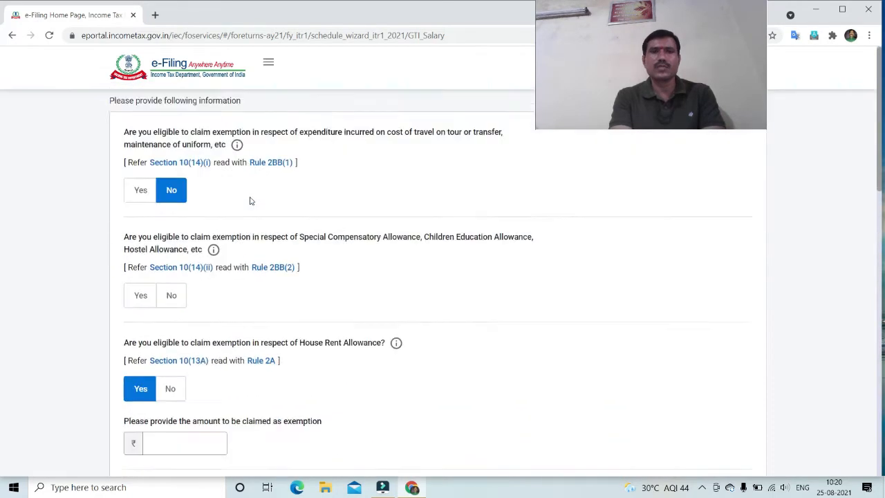
pyautogui.scroll(-7, 251, 200)
pyautogui.click(219, 320)
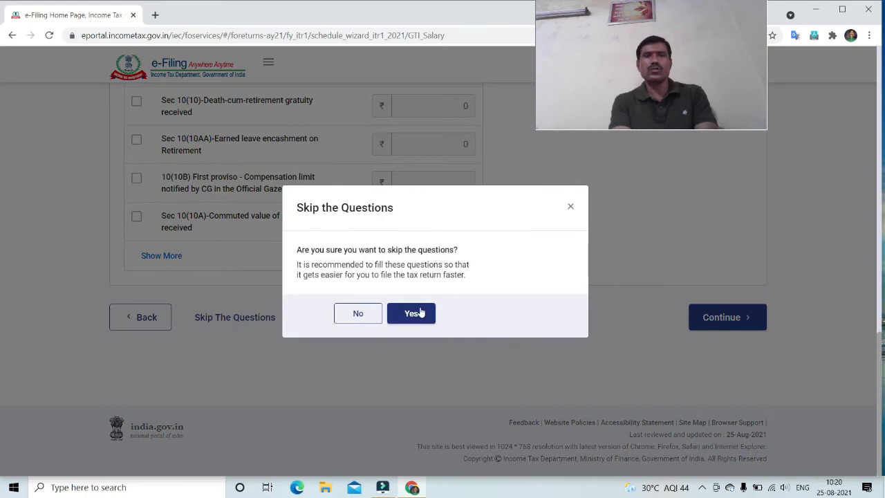
pyautogui.click(424, 316)
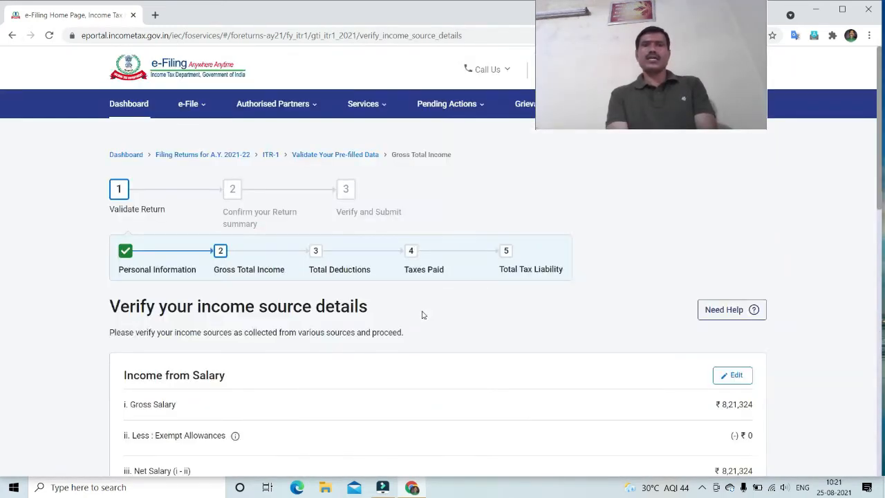
# - Review the income source details through Exempt Income and open Income from Salary for editing
pyautogui.scroll(-2, 286, 362)
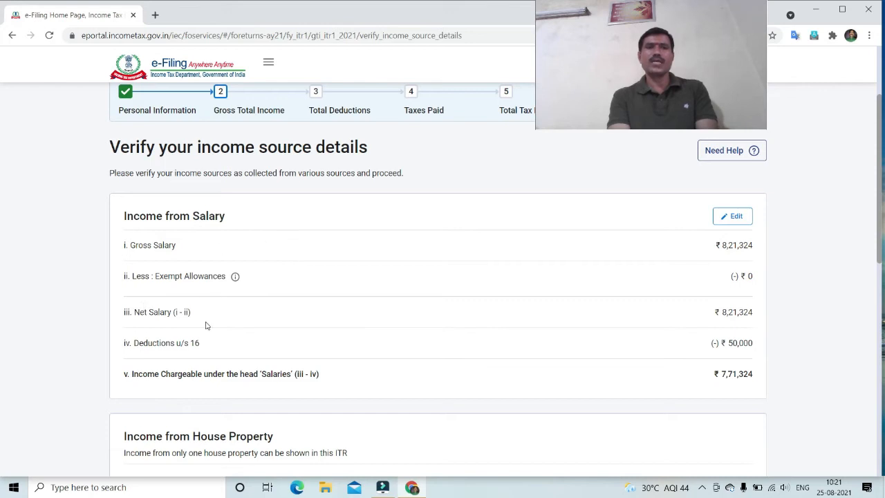
pyautogui.scroll(-4, 354, 290)
pyautogui.scroll(-5, 354, 290)
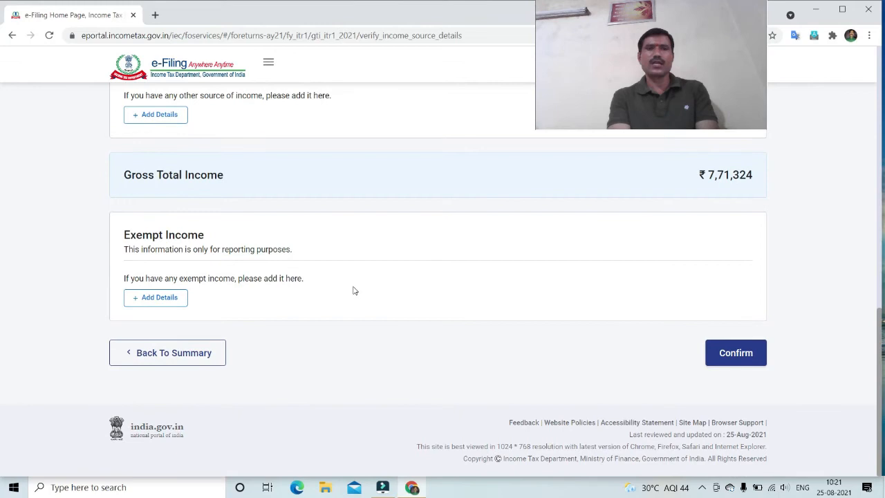
pyautogui.scroll(8, 354, 290)
pyautogui.scroll(2, 352, 290)
pyautogui.scroll(-1, 352, 291)
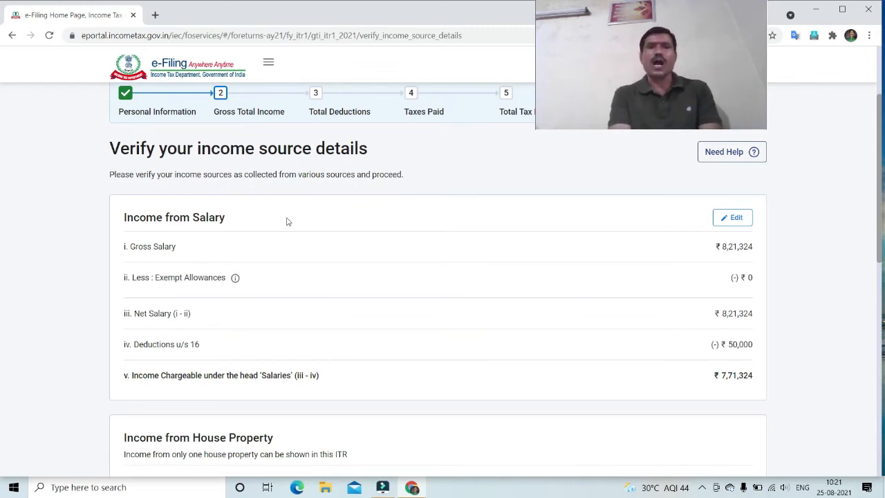
pyautogui.click(738, 220)
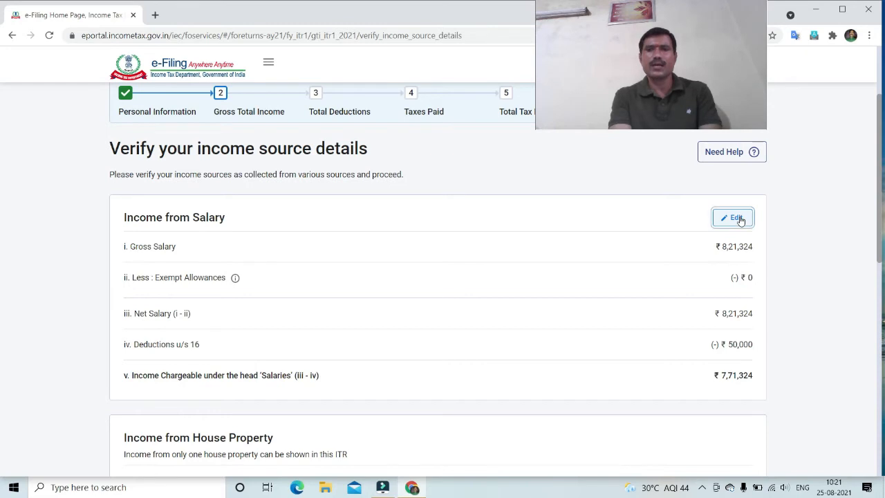
# - Examine the gross salary components under section 17 and the listed exempt allowances in the salary income form
pyautogui.scroll(-1, 462, 305)
pyautogui.scroll(-1, 462, 305)
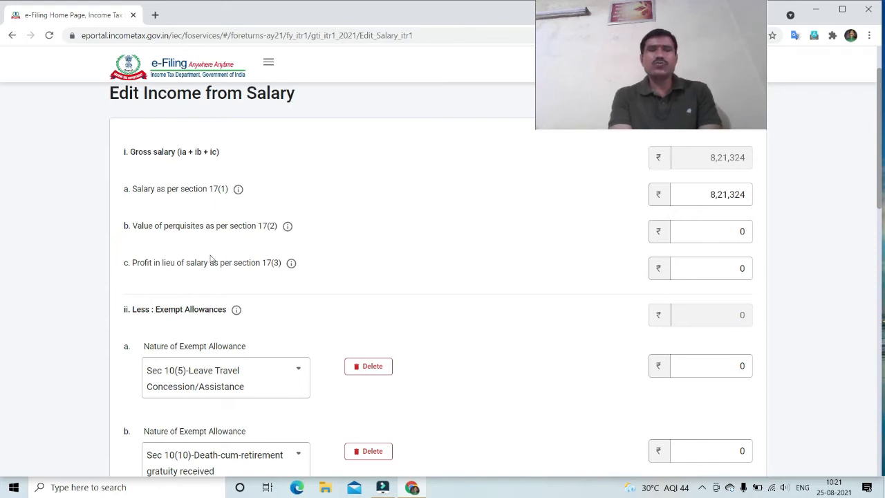
pyautogui.scroll(-2, 211, 259)
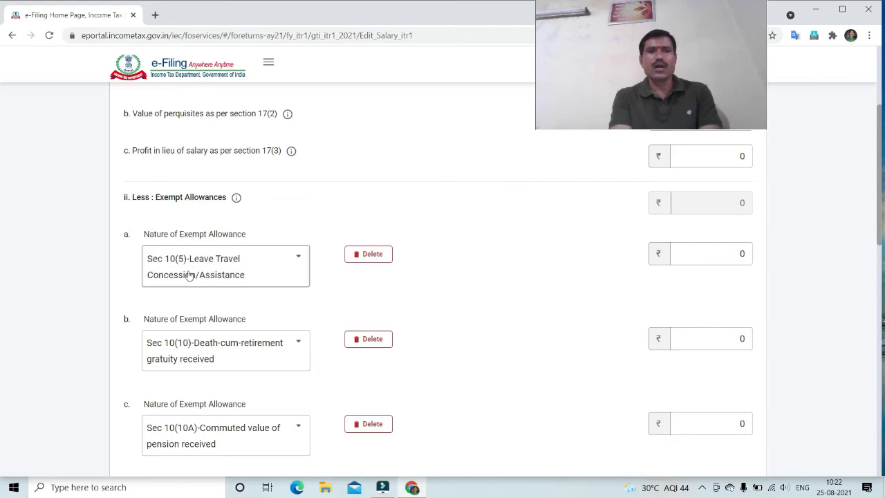
pyautogui.scroll(-1, 189, 275)
pyautogui.scroll(-5, 189, 275)
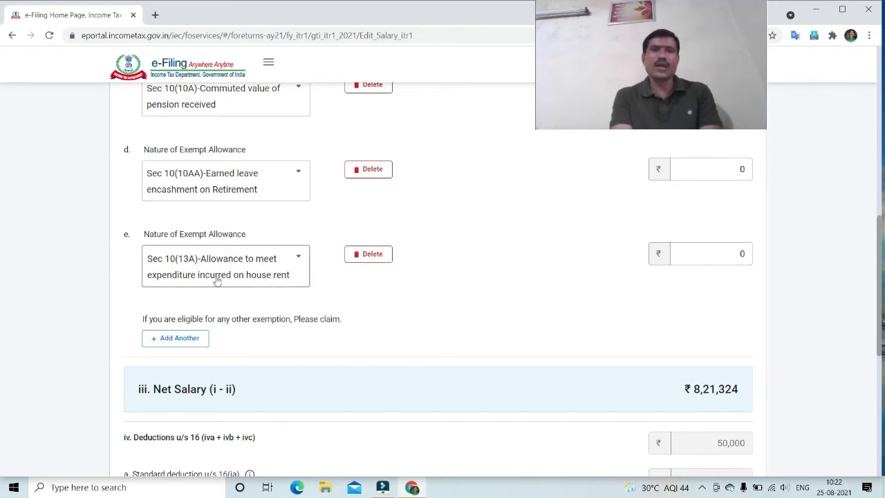
pyautogui.scroll(8, 245, 261)
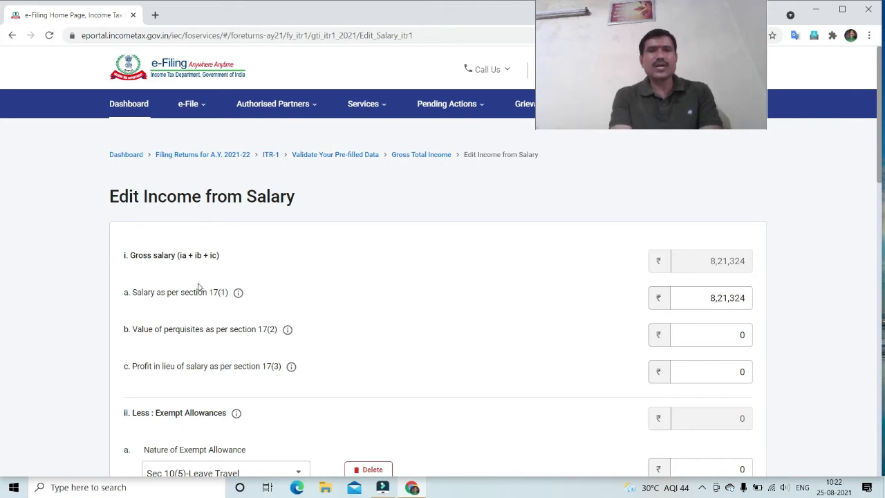
pyautogui.scroll(-1, 198, 287)
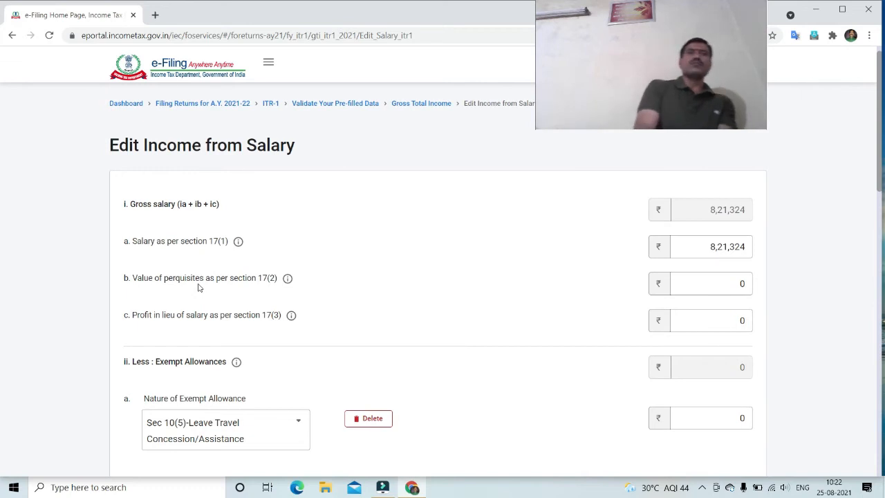
pyautogui.scroll(-3, 199, 287)
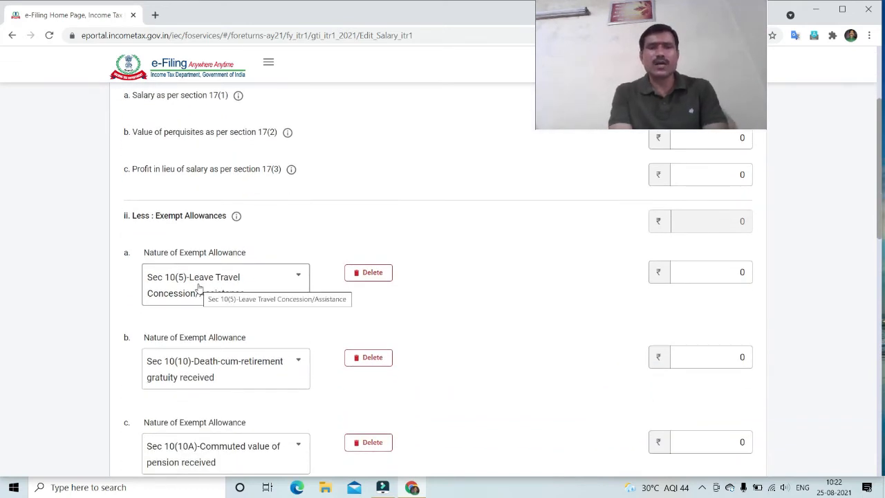
pyautogui.scroll(-3, 198, 287)
pyautogui.scroll(2, 198, 289)
pyautogui.scroll(1, 199, 287)
pyautogui.scroll(-2, 198, 287)
pyautogui.scroll(2, 198, 287)
pyautogui.scroll(-1, 199, 288)
pyautogui.scroll(-4, 199, 286)
pyautogui.scroll(3, 198, 287)
pyautogui.scroll(1, 198, 287)
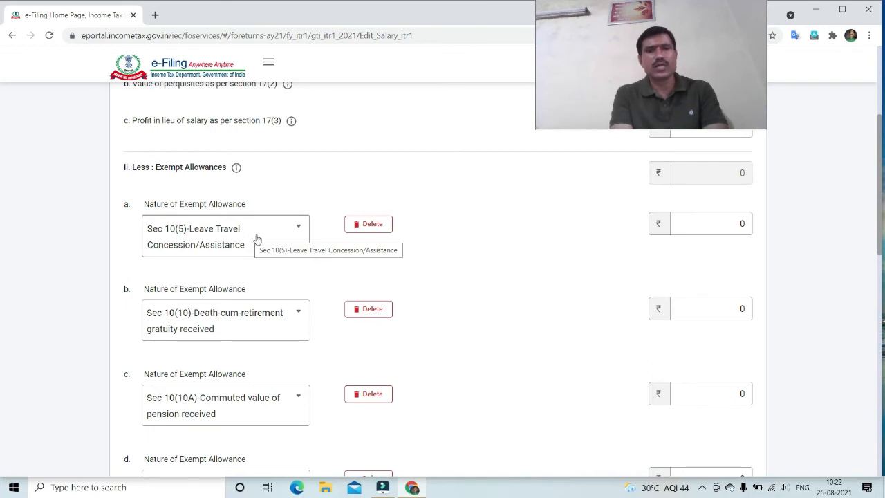
# - Delete the Sec 10(5), 10(10), 10(10A) and 10(10AA) exempt allowances, keeping only the Sec 10(13A) house rent allowance
pyautogui.click(702, 228)
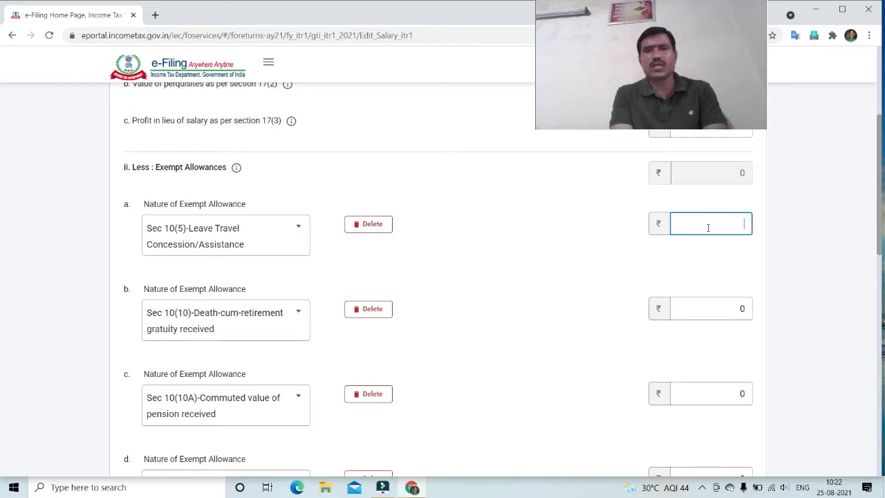
pyautogui.click(368, 223)
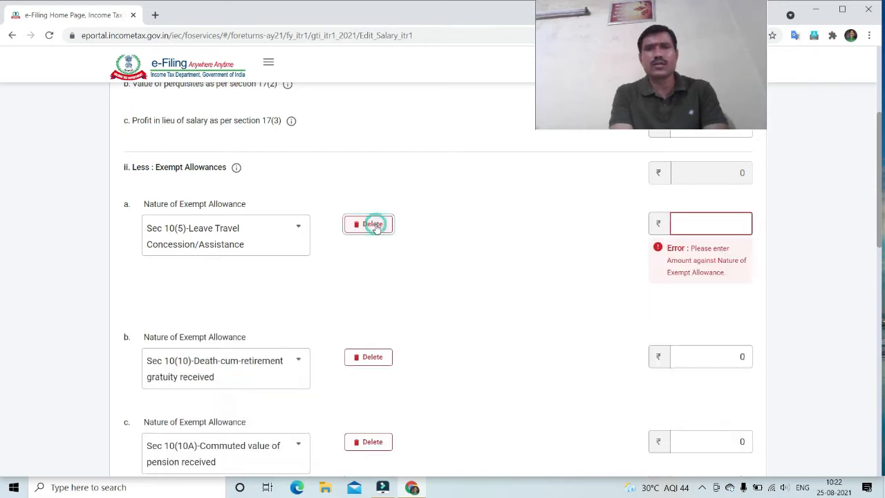
pyautogui.click(530, 306)
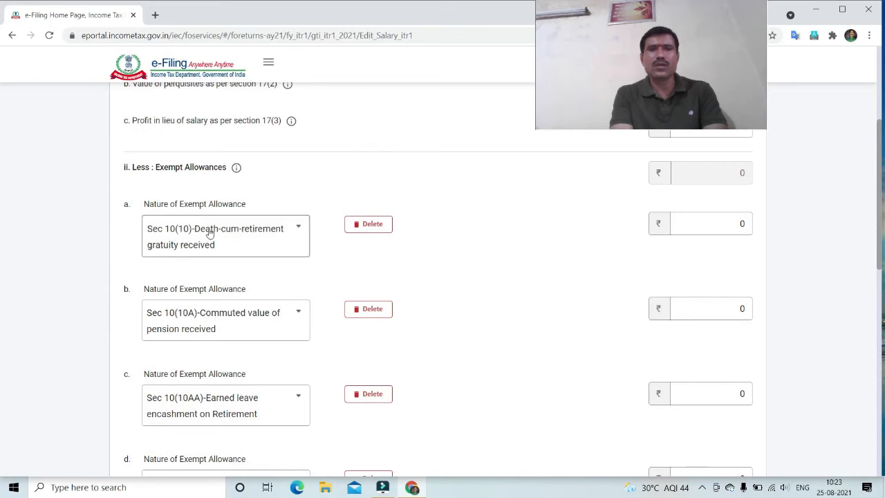
pyautogui.click(373, 226)
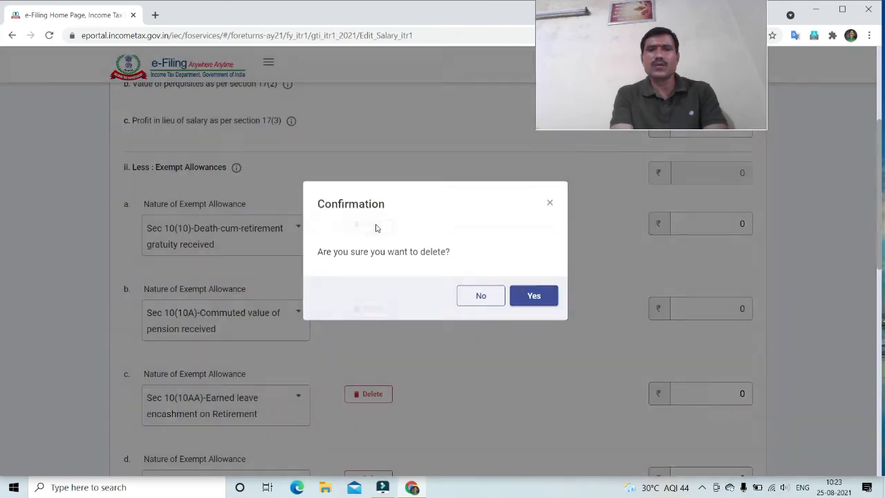
pyautogui.click(532, 307)
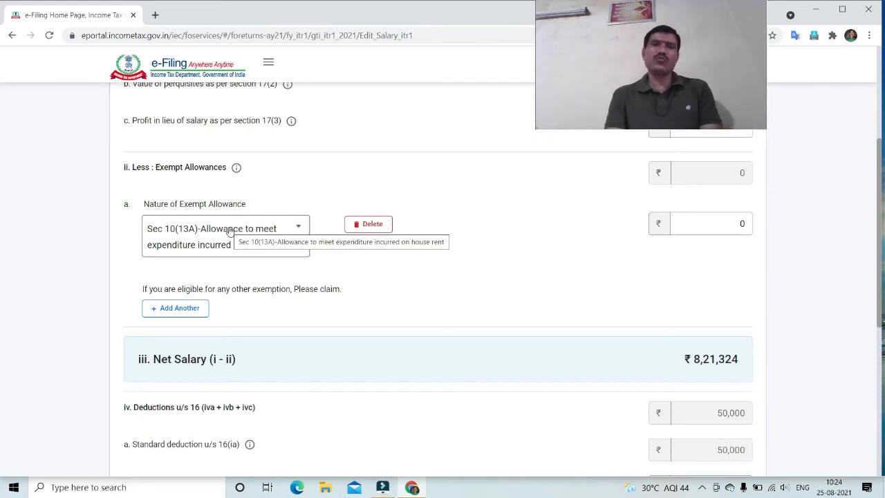
# - Set the exempt amount for the Sec 10(13A) house rent allowance to ₹71,212
pyautogui.click(716, 223)
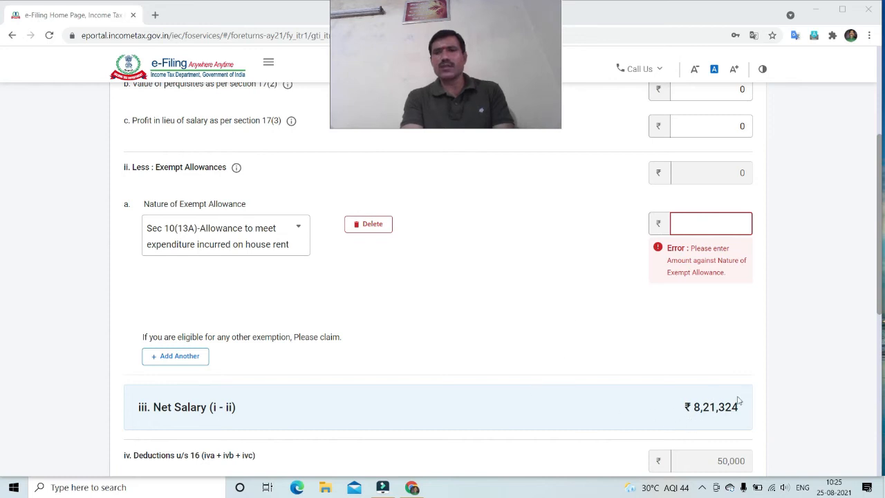
pyautogui.click(688, 219)
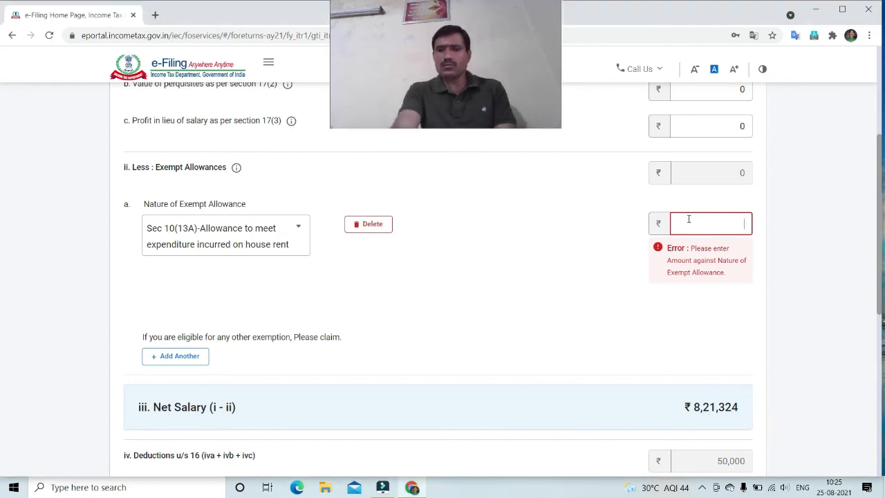
pyautogui.write('71212')
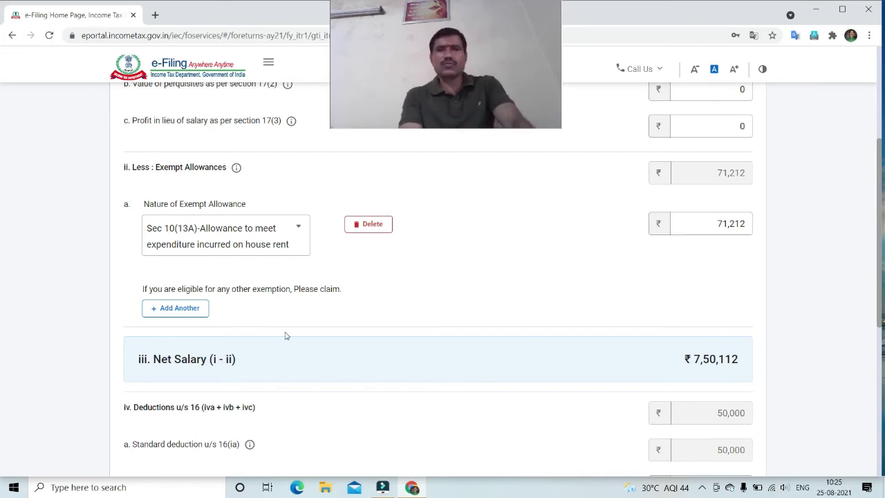
# - Clear the entertainment allowance under section 16(ii) and save the salary income details
pyautogui.scroll(-2, 339, 320)
pyautogui.scroll(3, 338, 321)
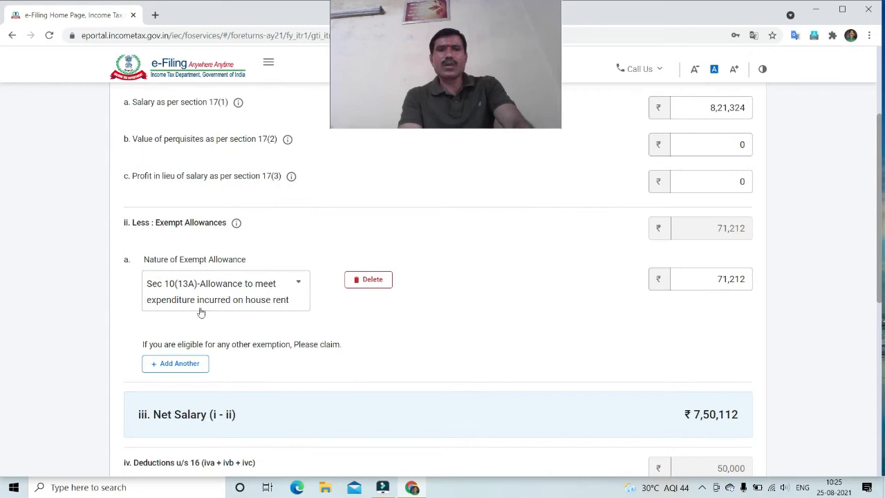
pyautogui.scroll(-4, 363, 217)
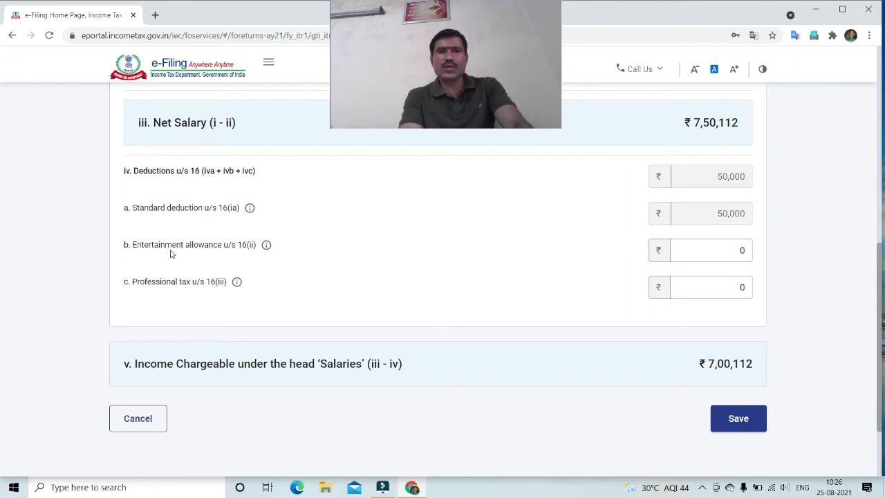
pyautogui.click(693, 259)
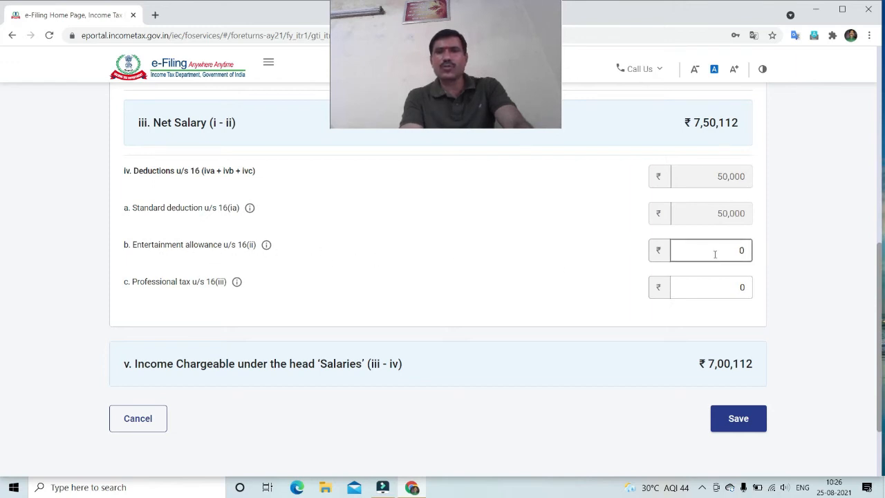
pyautogui.click(463, 306)
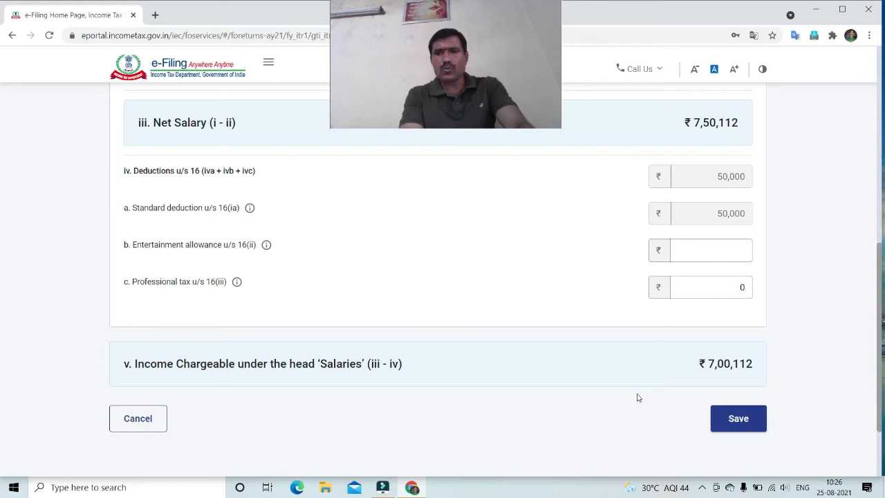
pyautogui.click(733, 420)
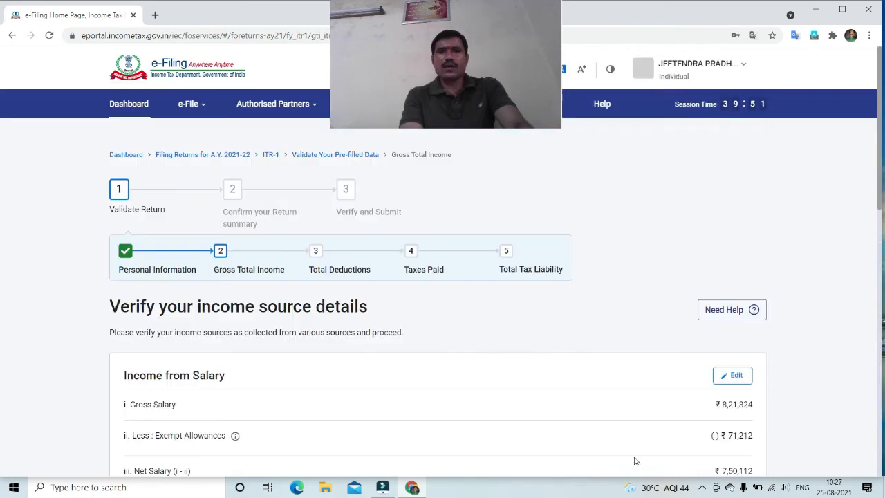
# - Review the saved salary income figures and the House Property section on the income source summary
pyautogui.scroll(-2, 558, 369)
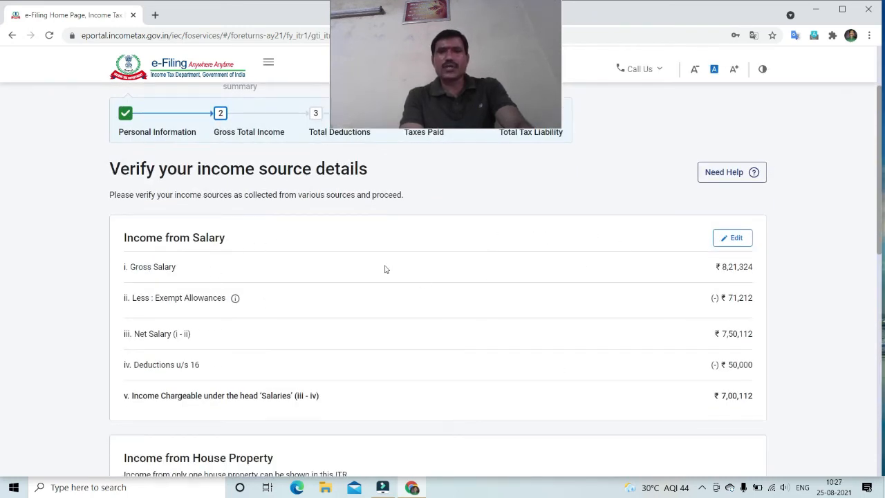
pyautogui.scroll(-1, 497, 311)
pyautogui.scroll(-1, 556, 293)
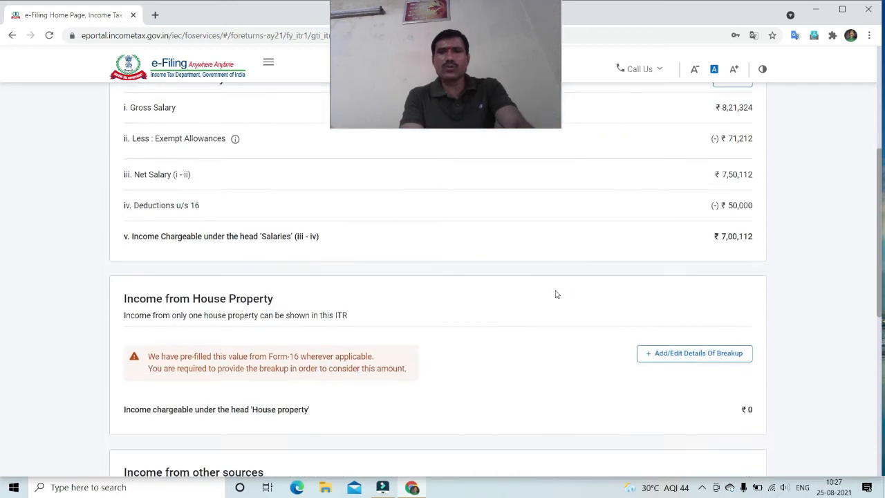
pyautogui.scroll(-2, 551, 291)
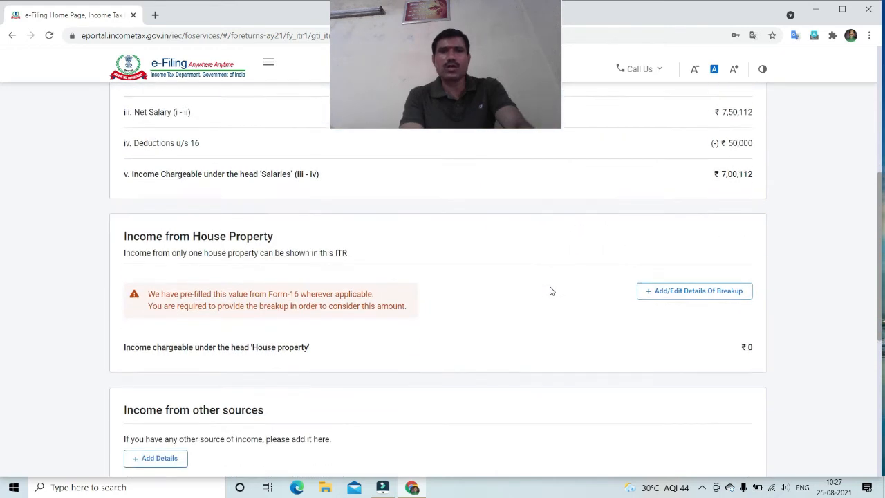
pyautogui.scroll(5, 279, 235)
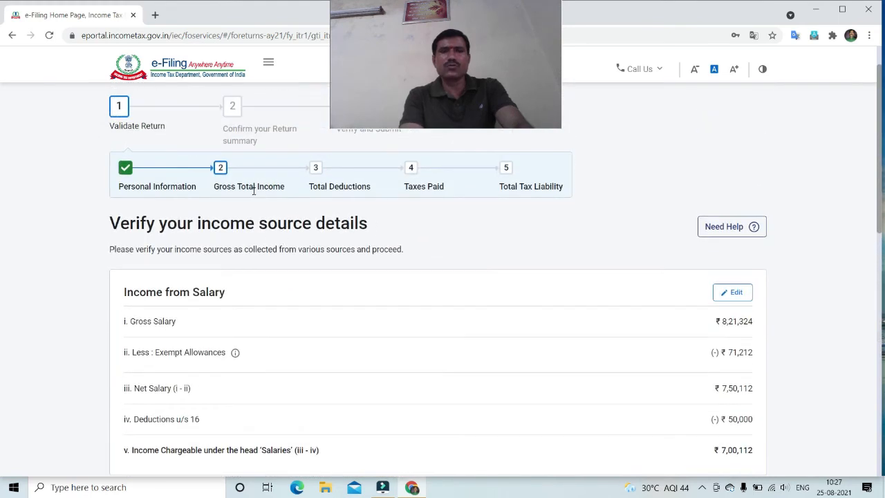
pyautogui.scroll(-4, 184, 293)
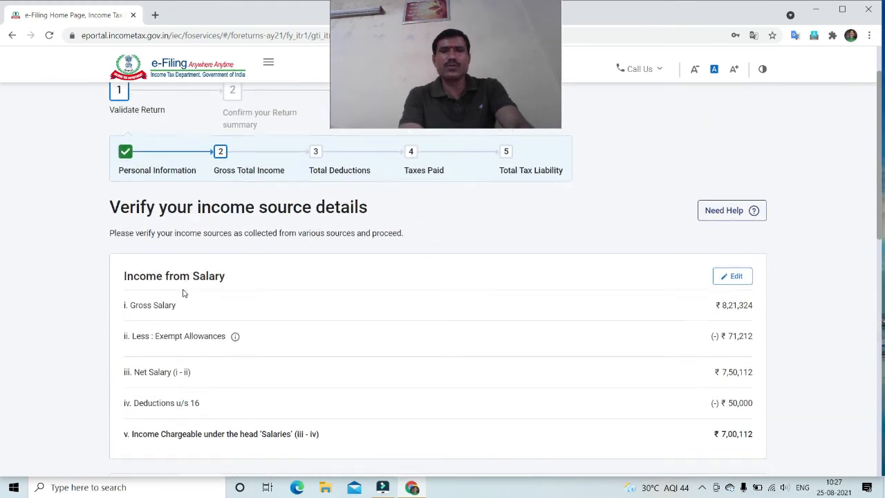
pyautogui.scroll(-3, 184, 293)
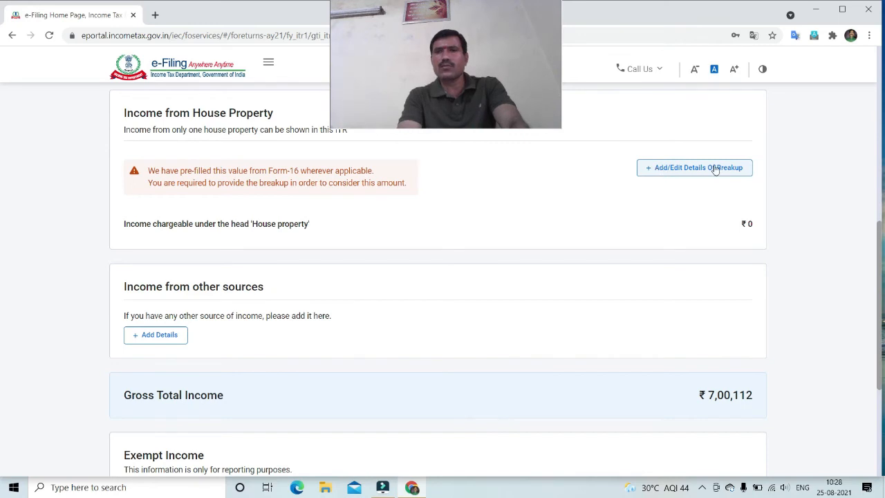
# - Start adding house property details with type Self Occupied and set the interest payable on borrowed capital to ₹2,00,000
pyautogui.click(666, 169)
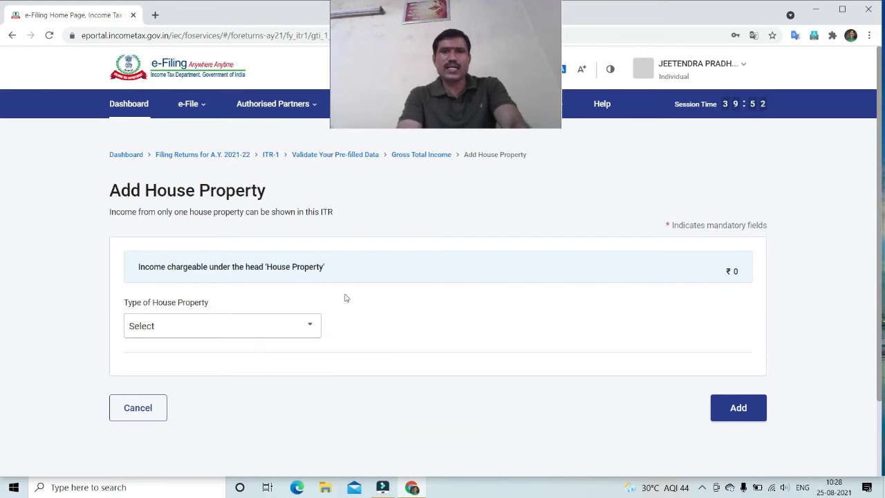
pyautogui.scroll(-1, 346, 298)
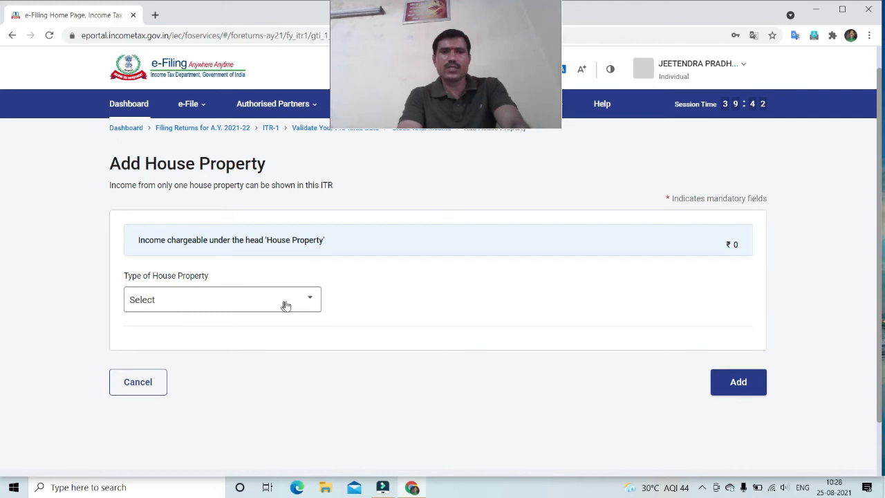
pyautogui.click(312, 303)
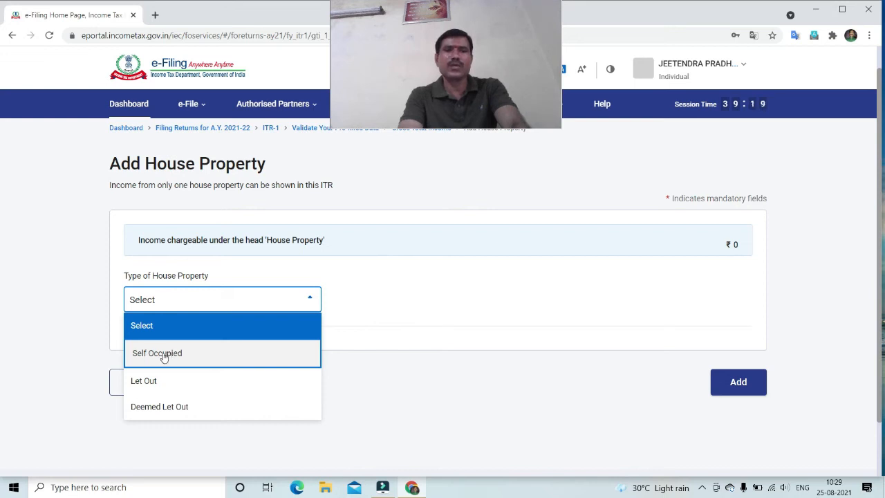
pyautogui.click(163, 356)
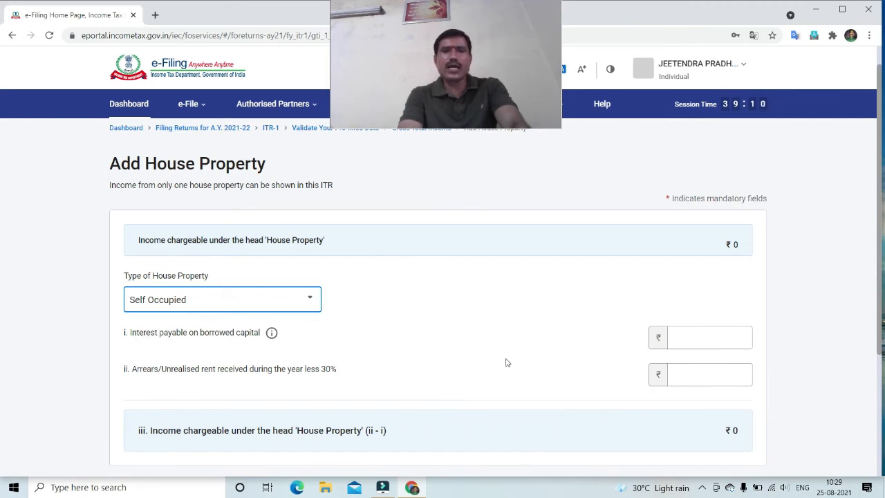
pyautogui.click(690, 340)
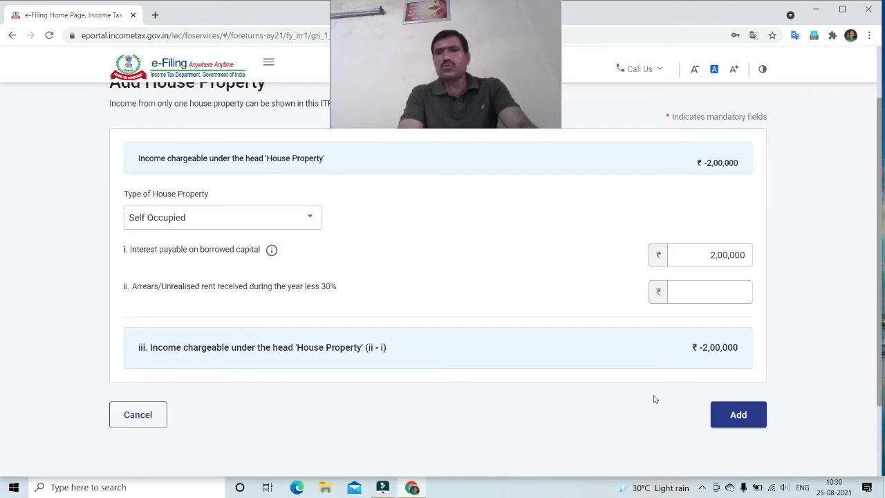
pyautogui.scroll(2, 612, 303)
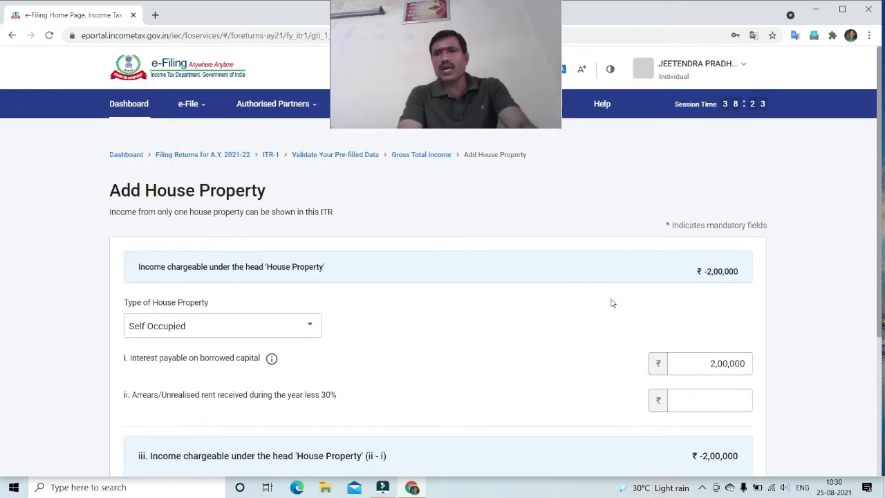
pyautogui.scroll(-2, 612, 303)
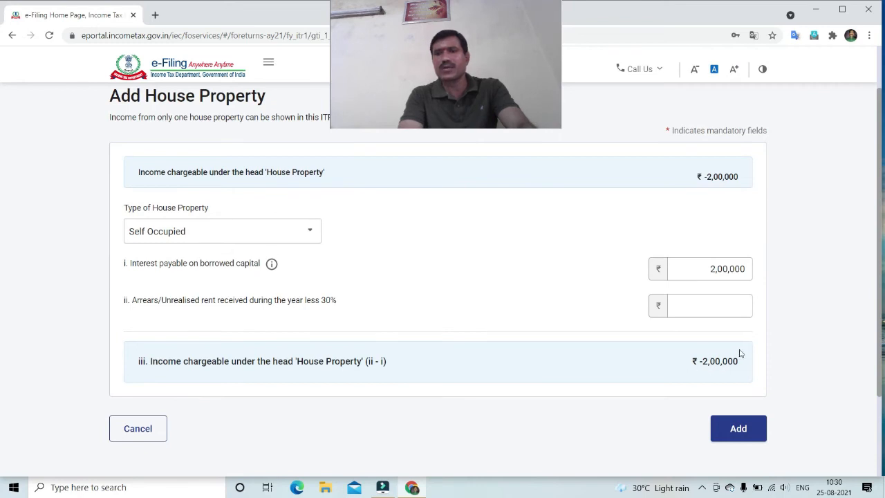
# - Clear the interest payable on borrowed capital for the self-occupied house property
pyautogui.click(708, 269)
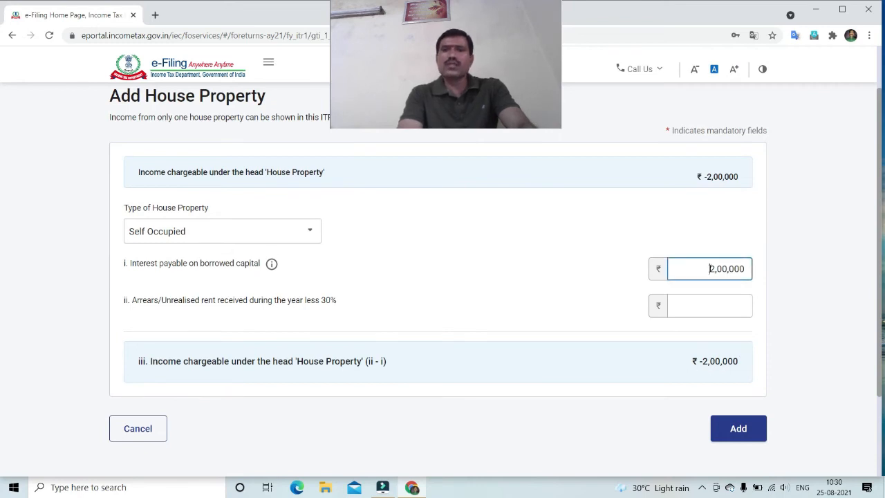
pyautogui.press('Delete')
pyautogui.press('Delete')
pyautogui.press('Delete')
pyautogui.press('Delete')
pyautogui.press('Delete')
pyautogui.press('Delete')
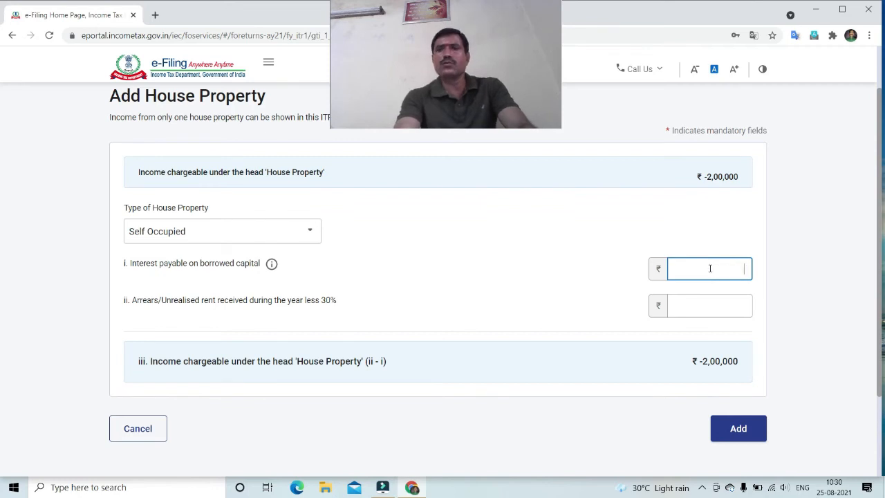
pyautogui.click(555, 289)
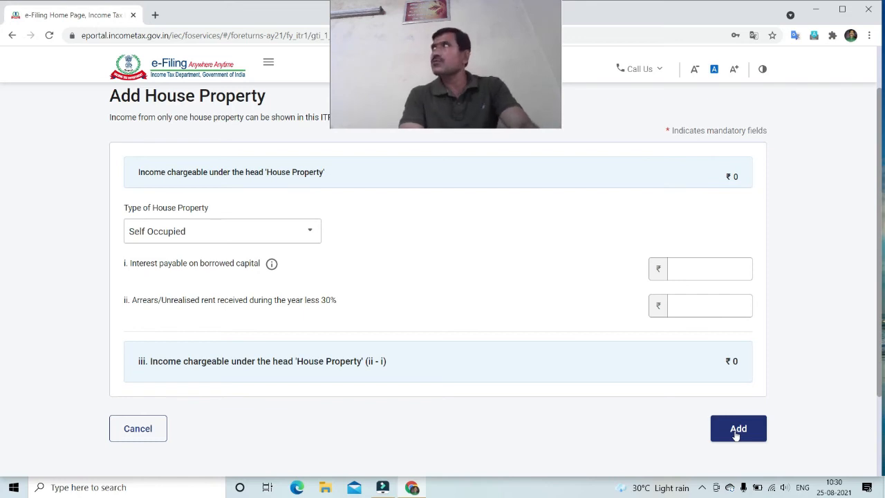
# - Add the self-occupied house property with ₹2,00,000 interest on borrowed capital and check its effect on Gross Total Income
pyautogui.click(737, 435)
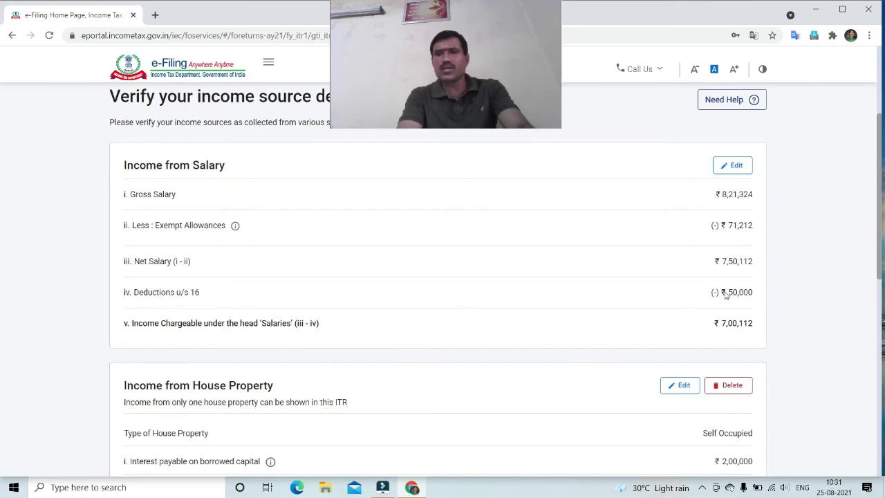
pyautogui.scroll(-2, 727, 336)
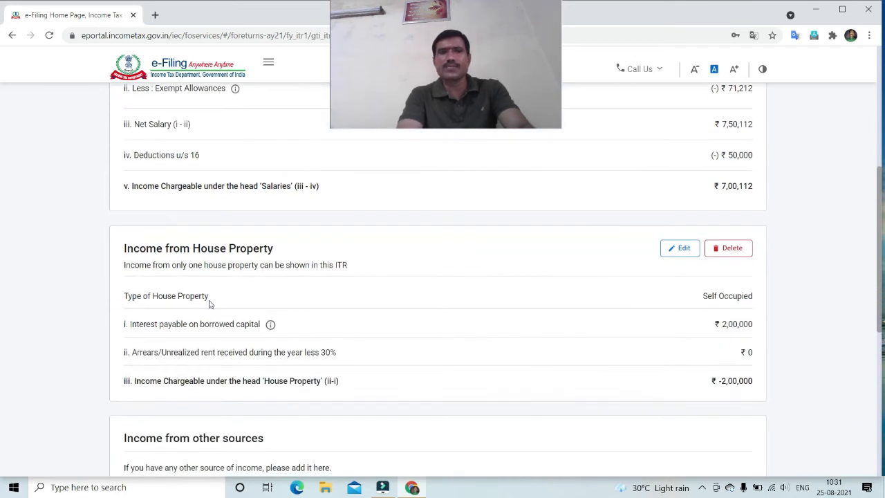
pyautogui.scroll(-1, 318, 288)
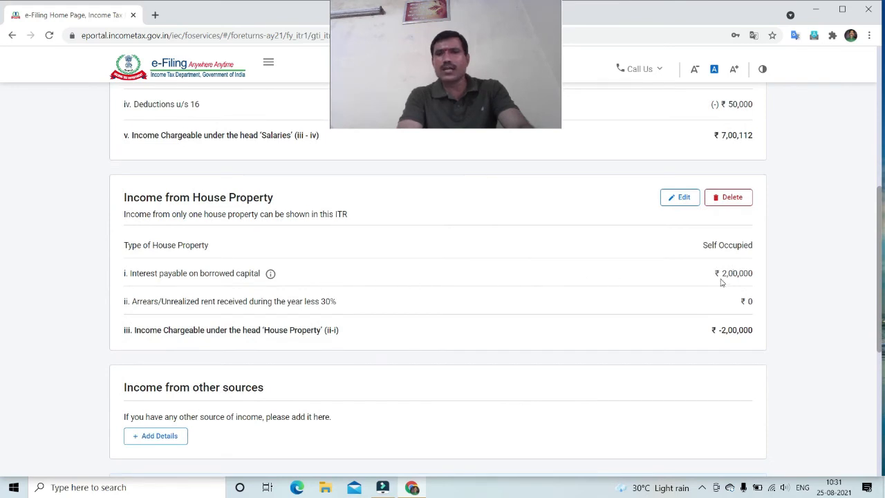
pyautogui.scroll(3, 675, 285)
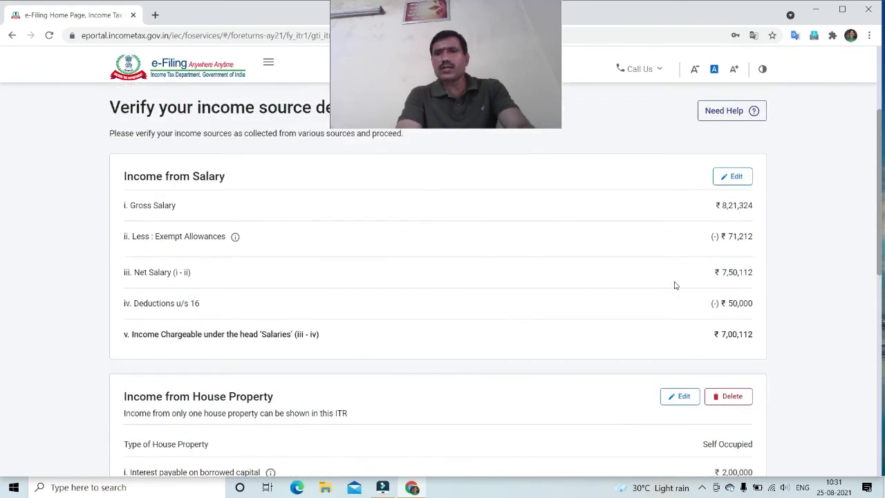
pyautogui.scroll(-3, 661, 337)
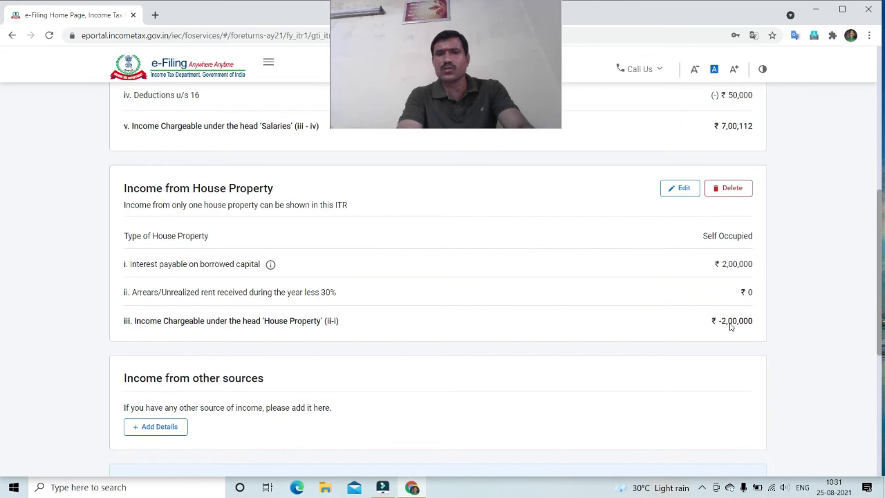
pyautogui.scroll(-1, 730, 326)
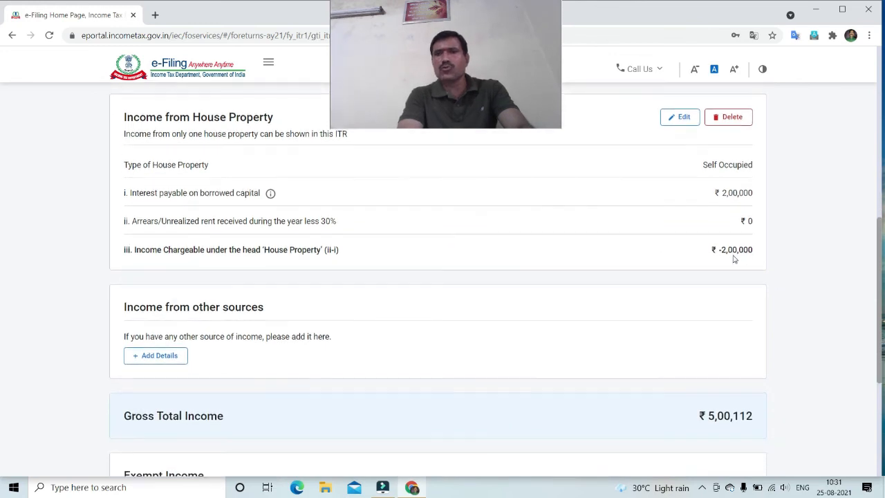
pyautogui.scroll(2, 734, 259)
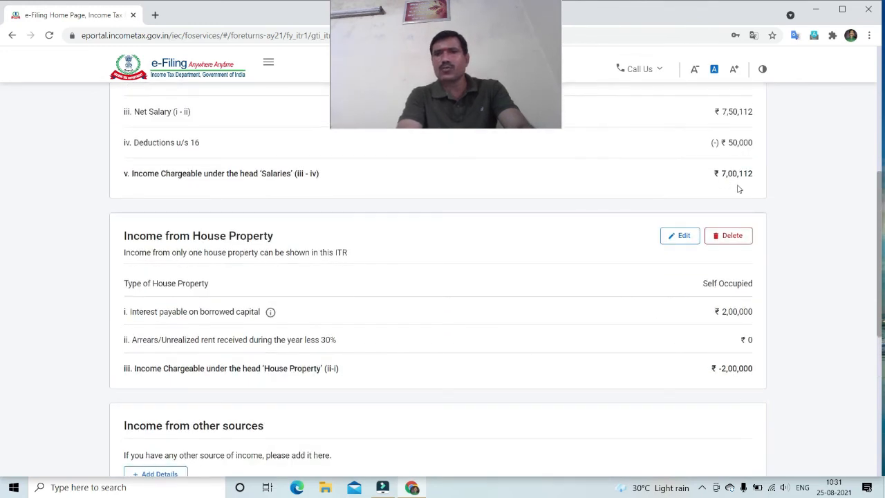
pyautogui.scroll(-2, 738, 188)
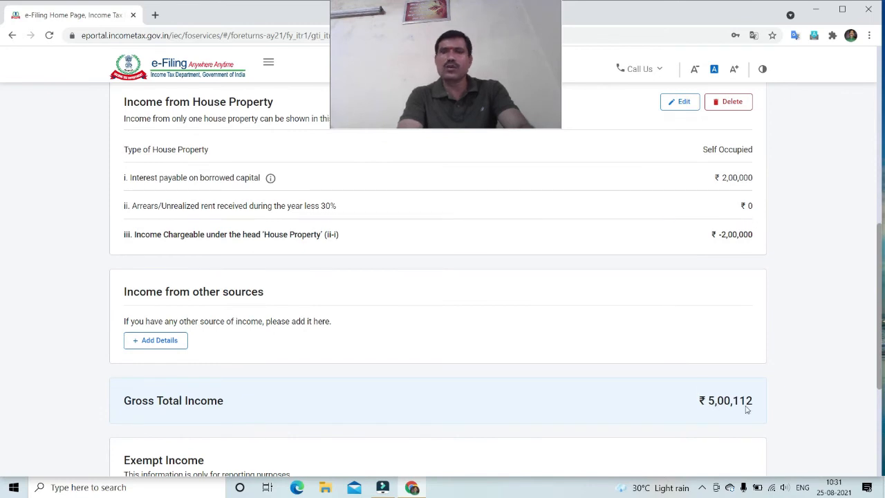
# - Confirm the Gross Total Income section and open Total Deductions from the return summary
pyautogui.scroll(-1, 598, 385)
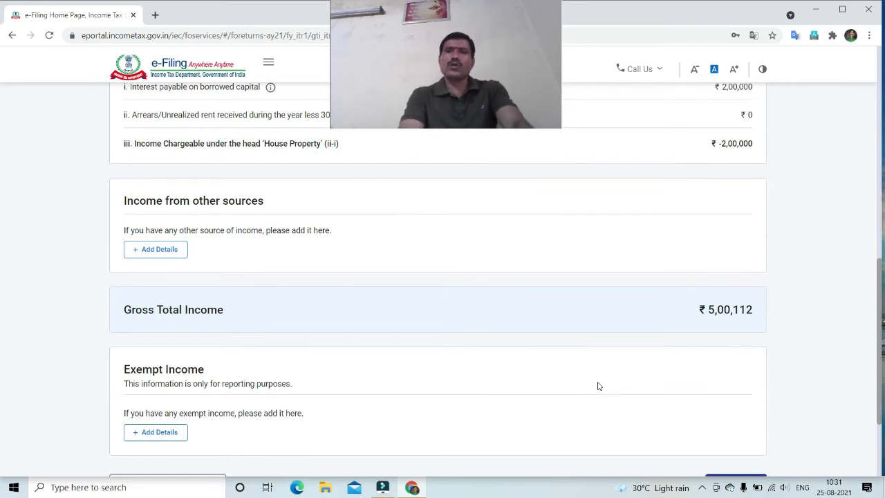
pyautogui.scroll(-2, 598, 386)
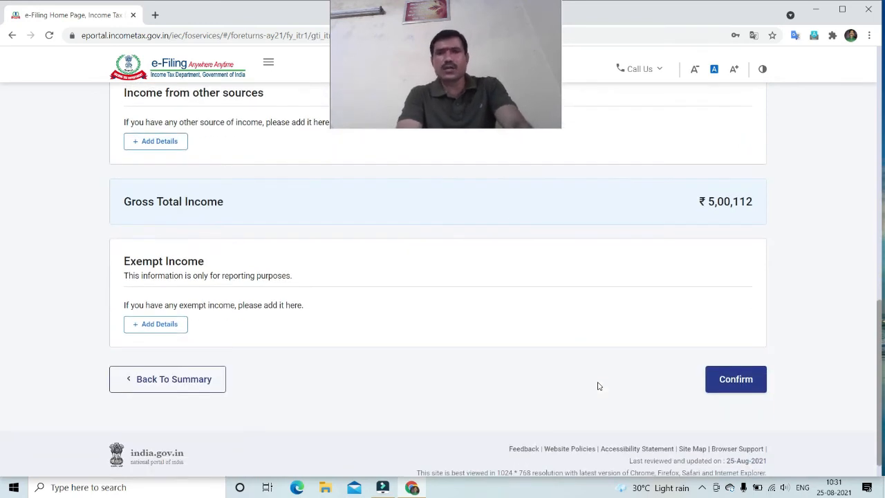
pyautogui.scroll(2, 659, 228)
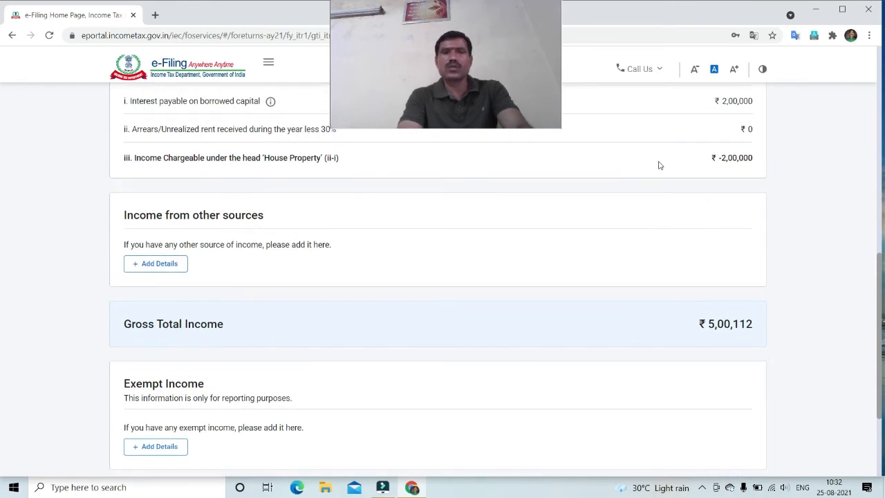
pyautogui.scroll(-3, 659, 165)
pyautogui.click(738, 350)
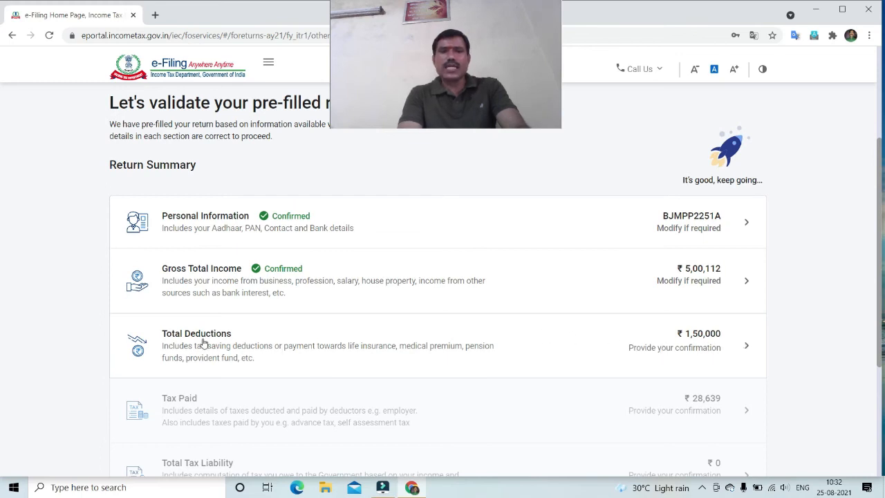
pyautogui.click(745, 349)
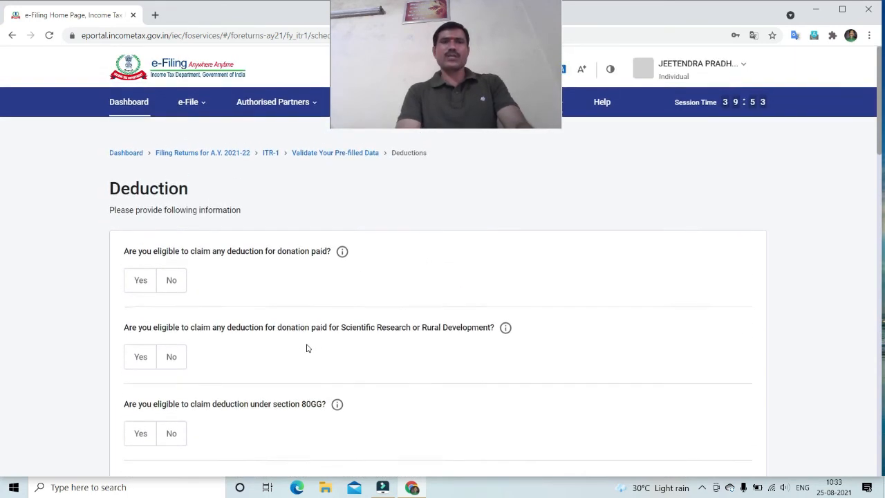
pyautogui.scroll(-1, 307, 348)
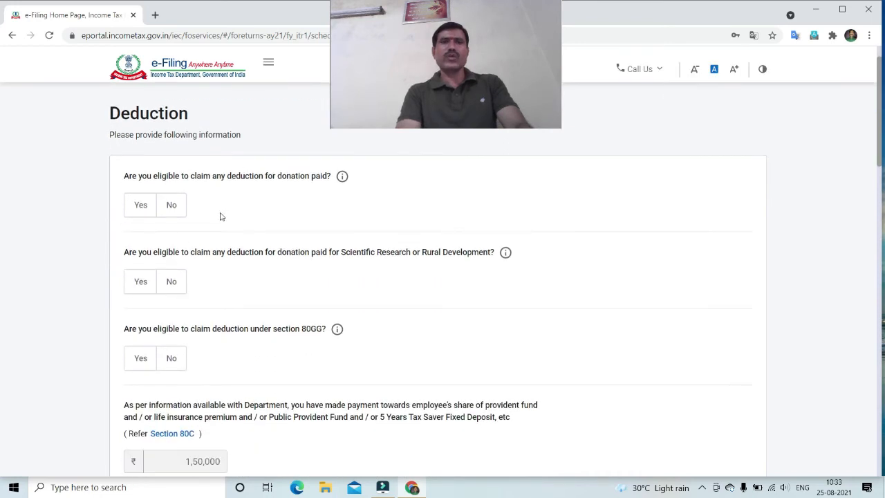
# - Review the deduction questions and try selecting 80EE - Interest on loan taken for residential house property, clearing the selection again
pyautogui.scroll(-2, 348, 263)
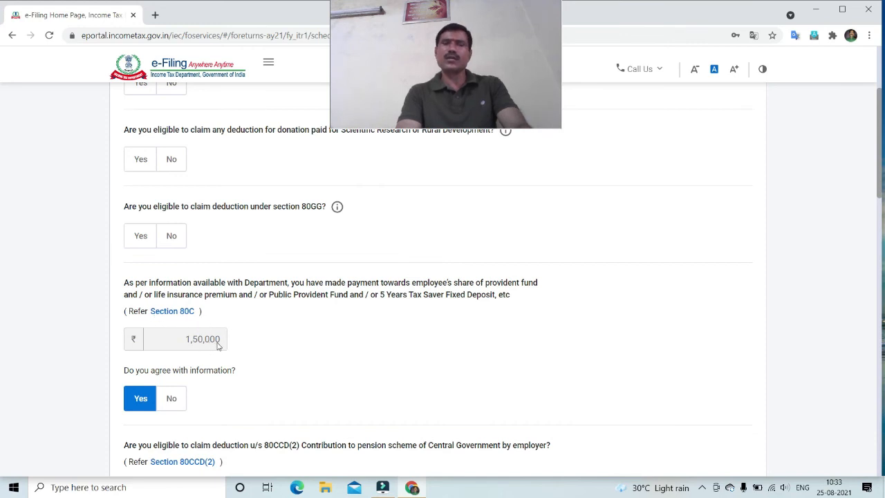
pyautogui.scroll(-1, 218, 344)
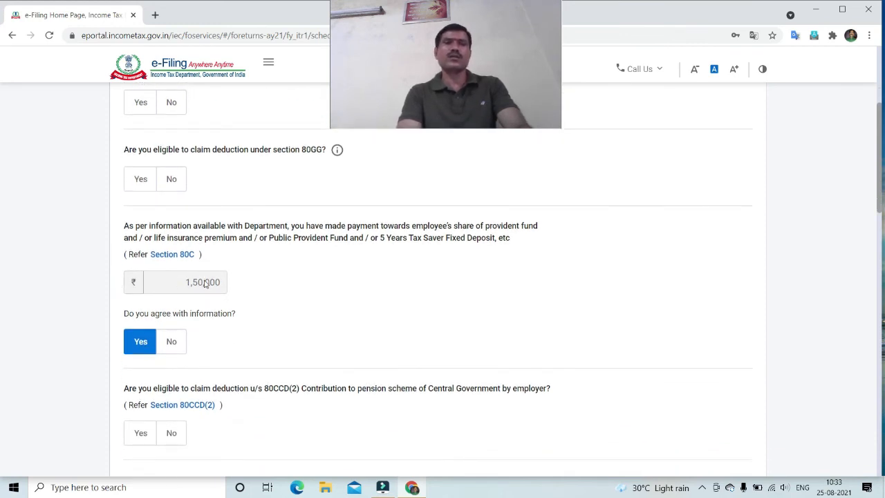
pyautogui.scroll(-2, 204, 283)
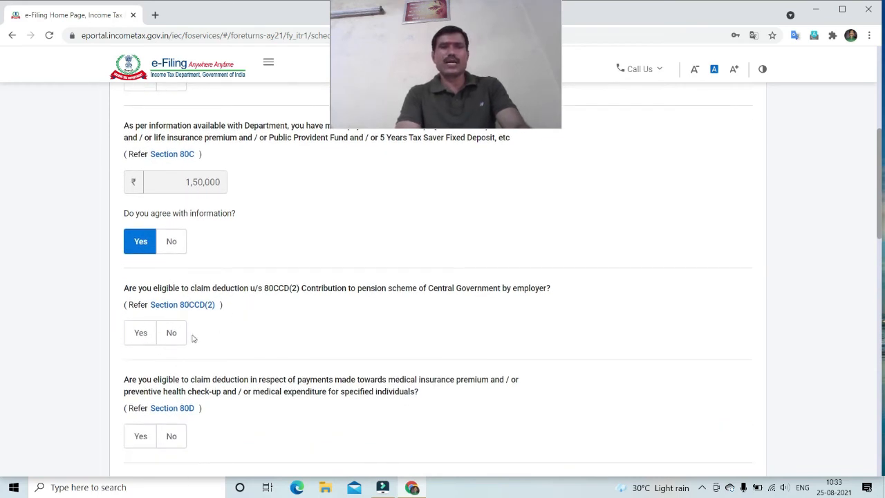
pyautogui.scroll(-6, 192, 338)
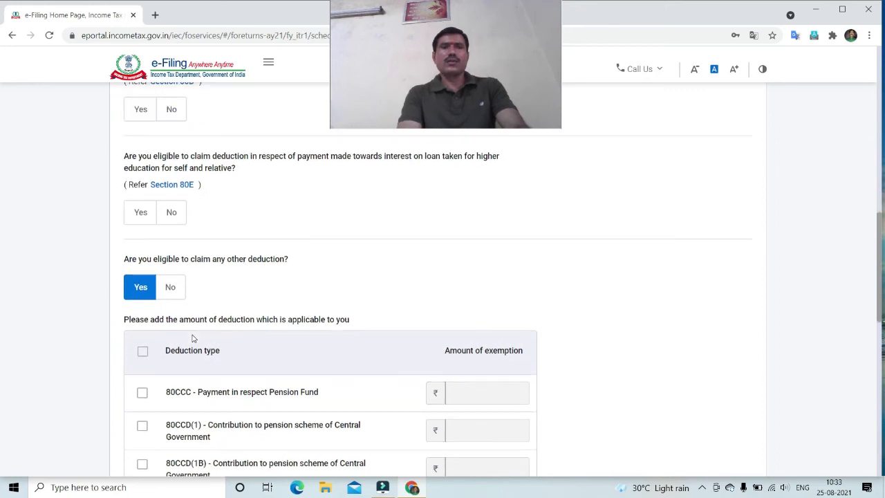
pyautogui.scroll(-2, 193, 338)
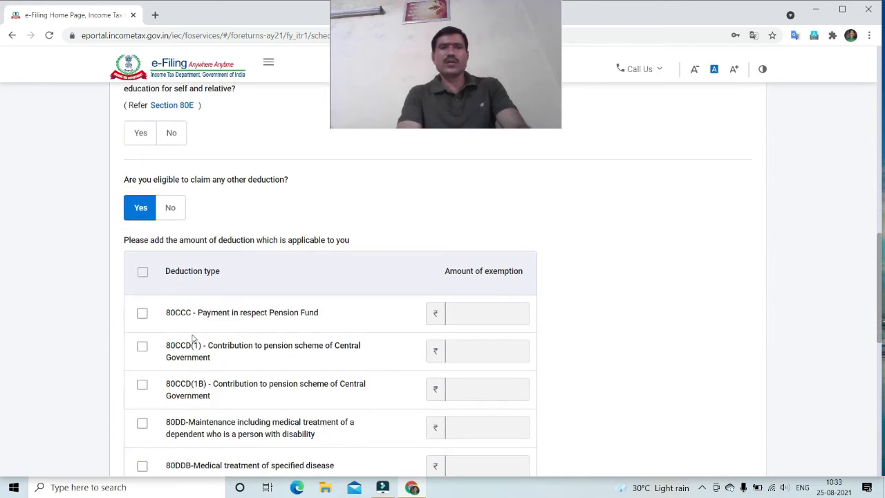
pyautogui.scroll(-2, 193, 338)
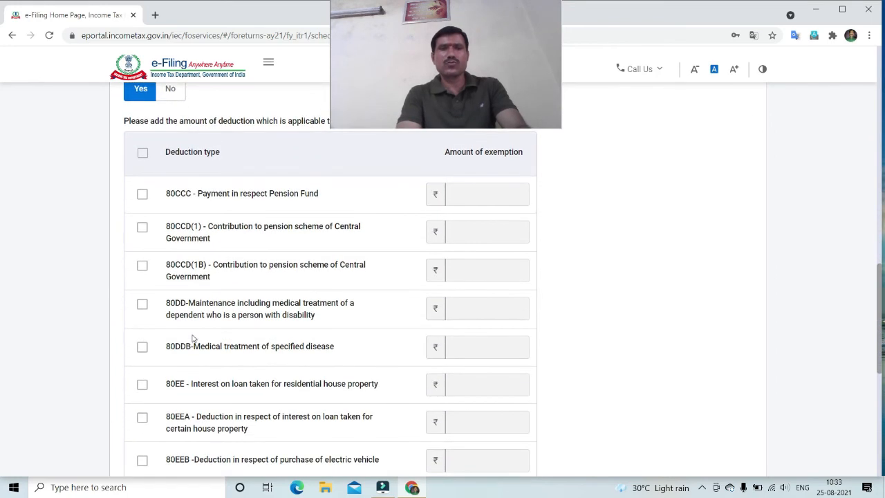
pyautogui.scroll(-1, 193, 338)
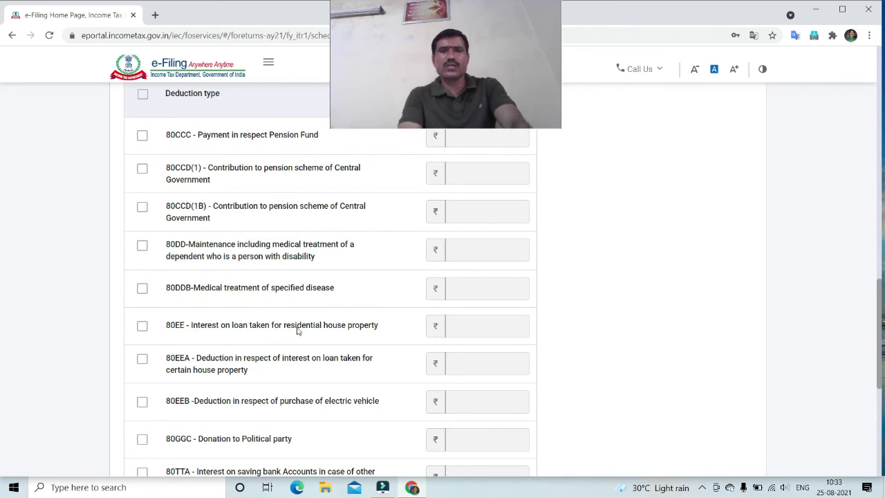
pyautogui.click(142, 326)
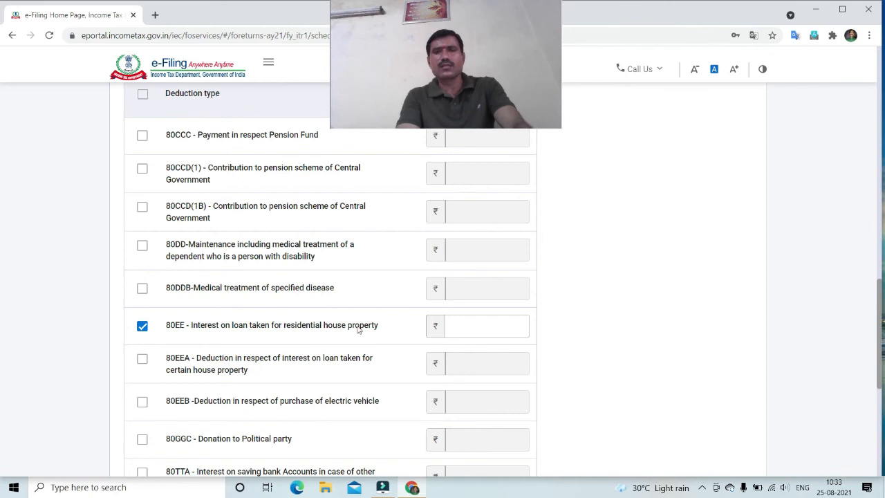
pyautogui.click(142, 324)
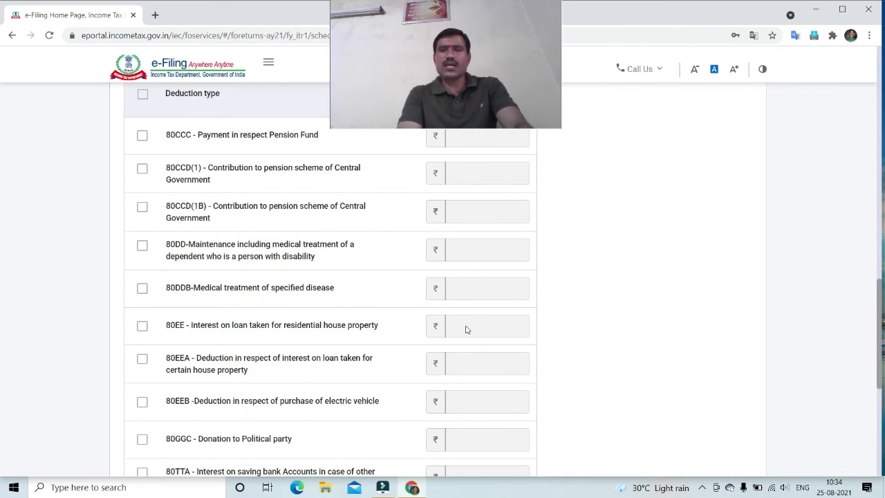
# - Skip the deduction questions and confirm skipping to reach the deductions verification page
pyautogui.scroll(-4, 277, 331)
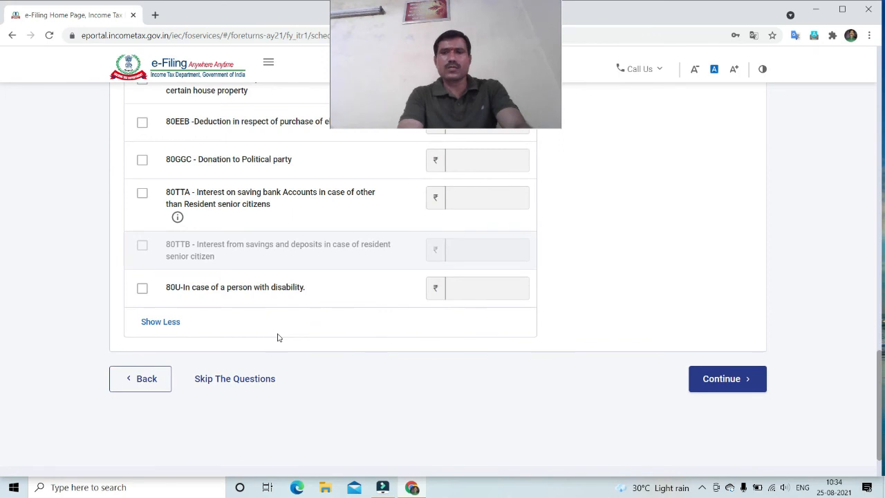
pyautogui.click(227, 380)
pyautogui.click(544, 316)
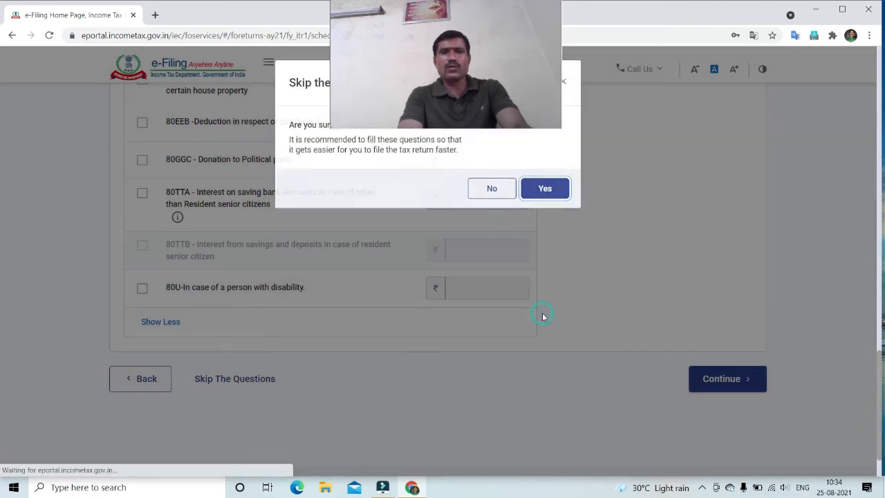
# - Review the pre-filled 80C and 80D deductions and show the full list of other deductions available to claim
pyautogui.scroll(1, 330, 322)
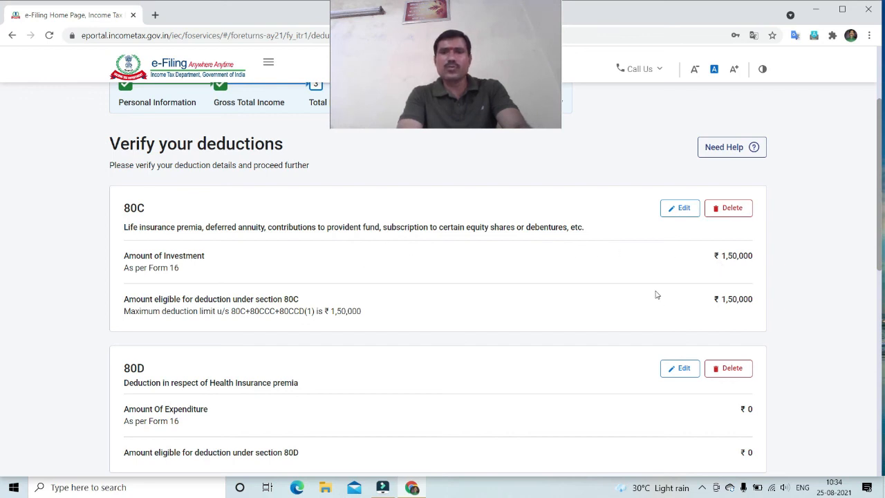
pyautogui.scroll(-2, 657, 294)
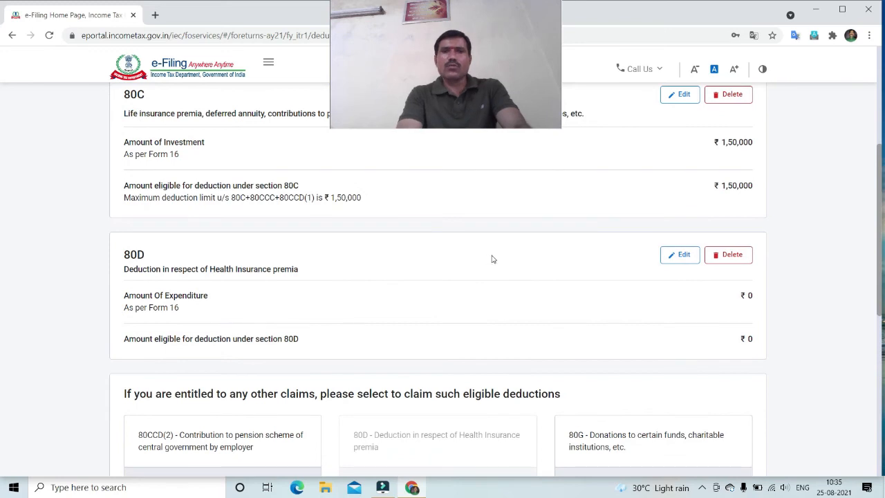
pyautogui.scroll(-1, 222, 307)
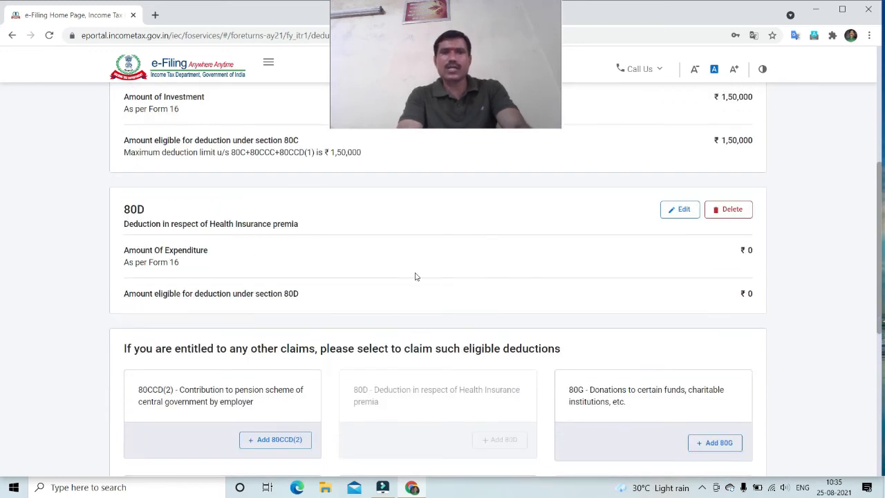
pyautogui.scroll(-1, 415, 276)
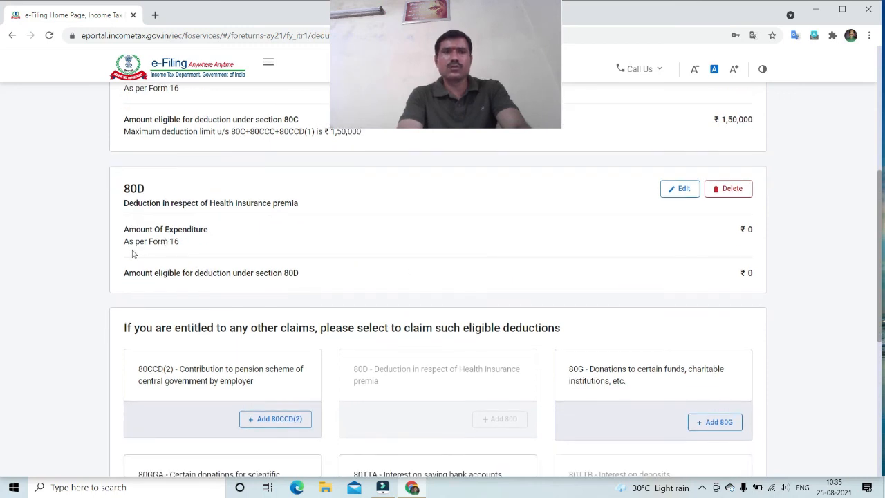
pyautogui.scroll(-3, 219, 255)
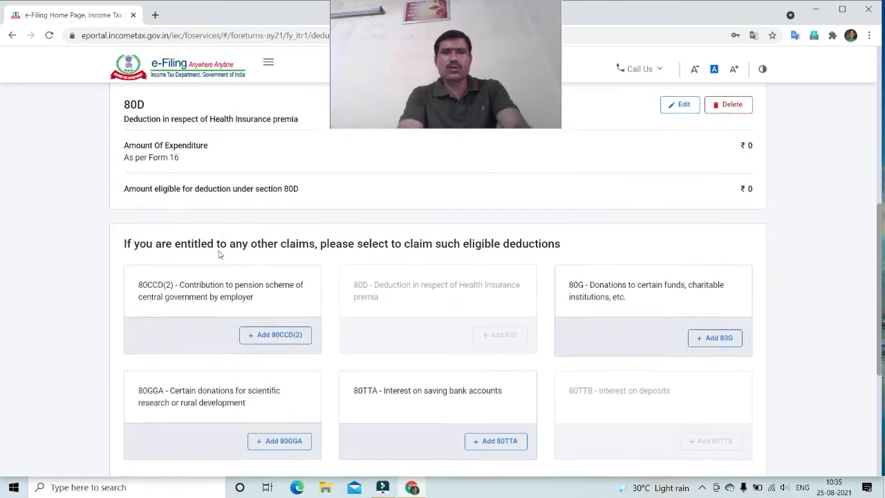
pyautogui.scroll(-1, 220, 254)
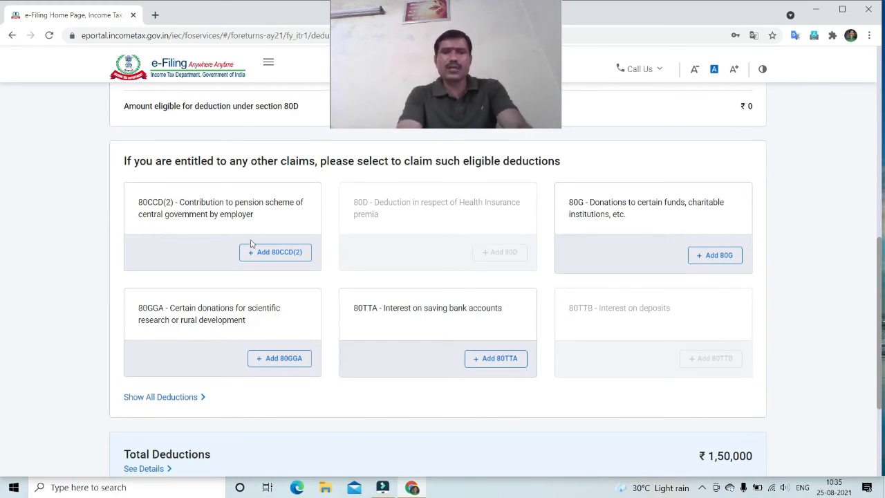
pyautogui.click(157, 398)
pyautogui.scroll(-3, 405, 355)
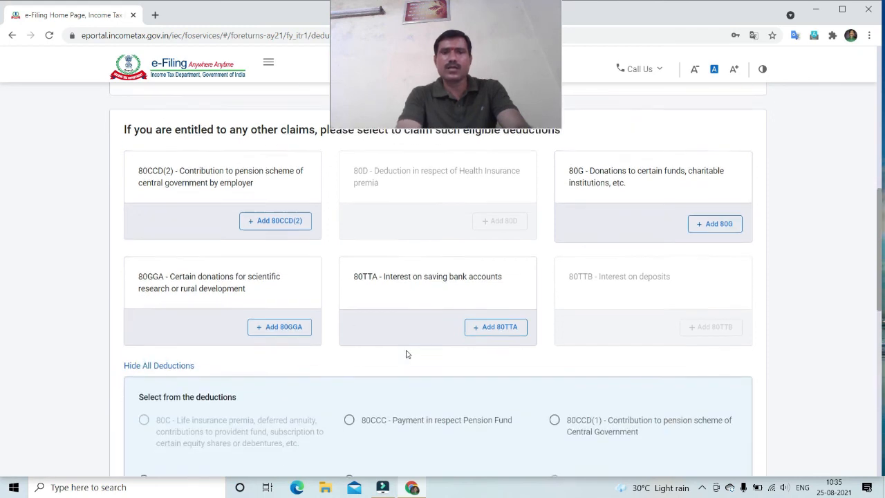
pyautogui.scroll(-3, 405, 353)
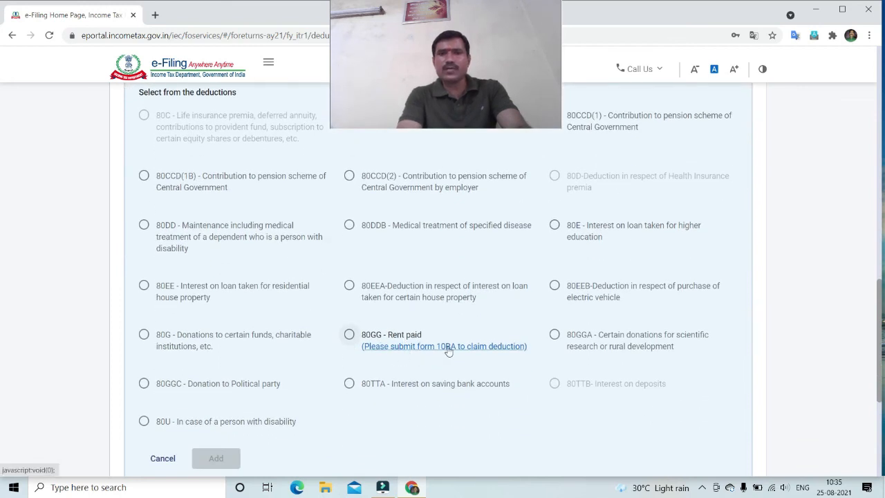
# - Select 80GG - Rent paid from the full deductions list and start adding it
pyautogui.click(349, 336)
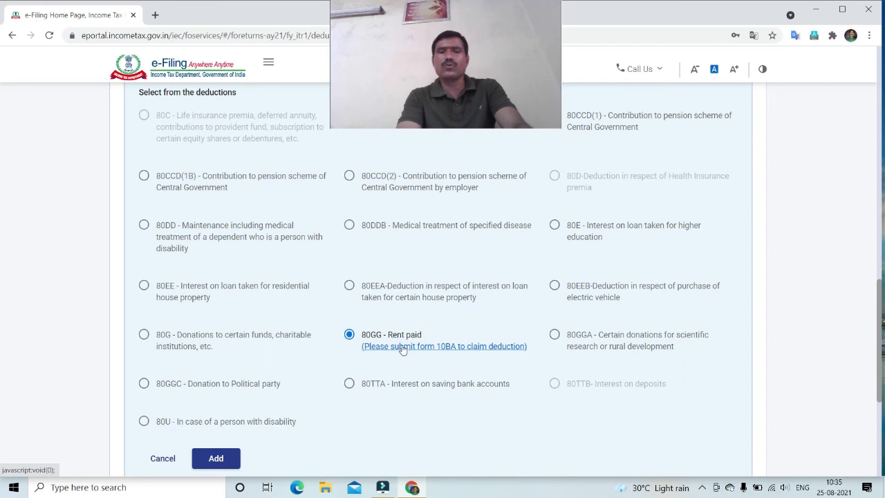
pyautogui.scroll(-1, 406, 349)
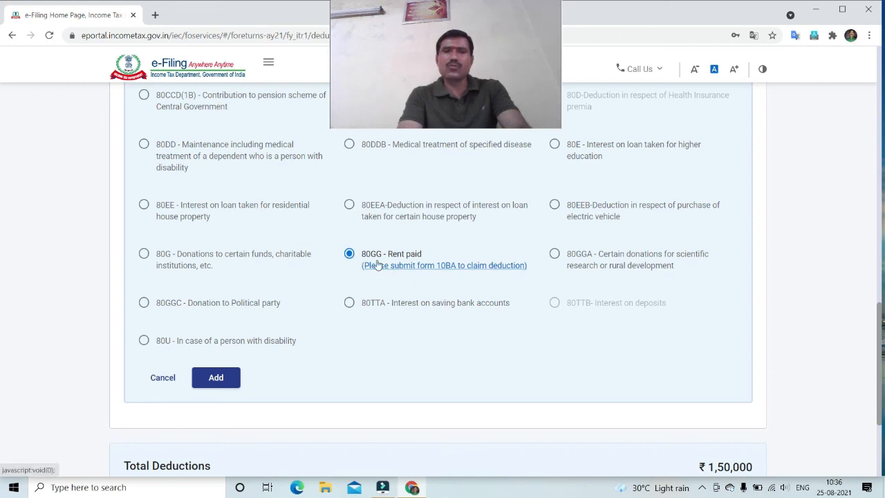
pyautogui.click(213, 380)
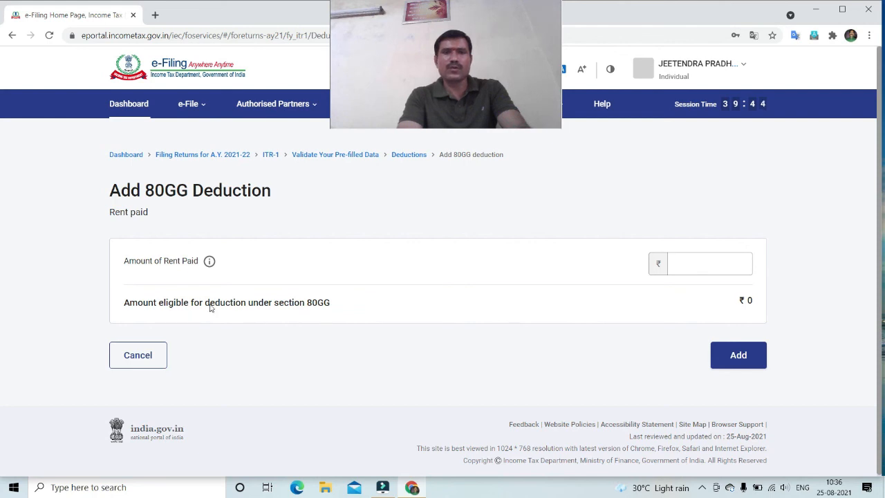
# - Set the amount of rent paid to ₹1,50,000 and check the amount eligible for deduction under section 80GG
pyautogui.click(707, 260)
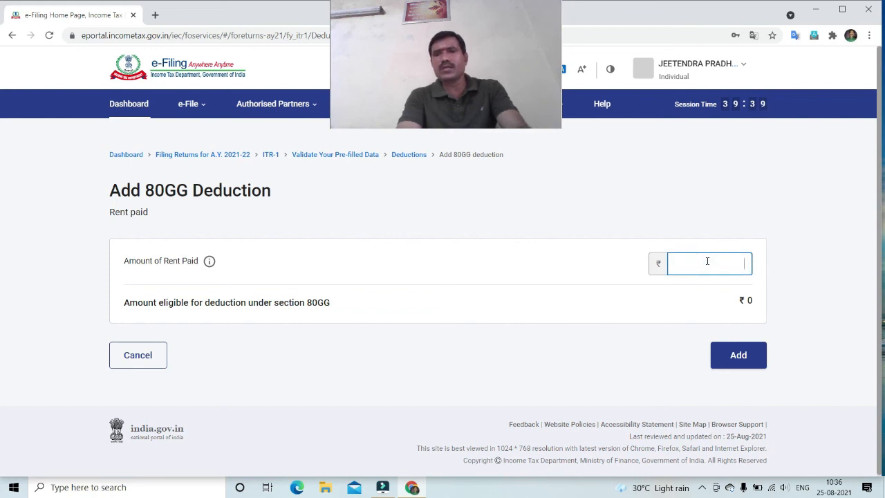
pyautogui.write('150000')
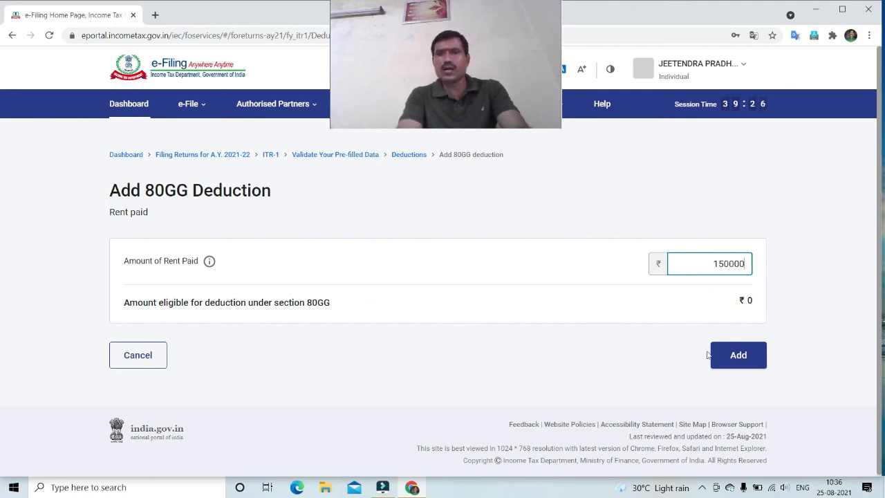
pyautogui.click(736, 364)
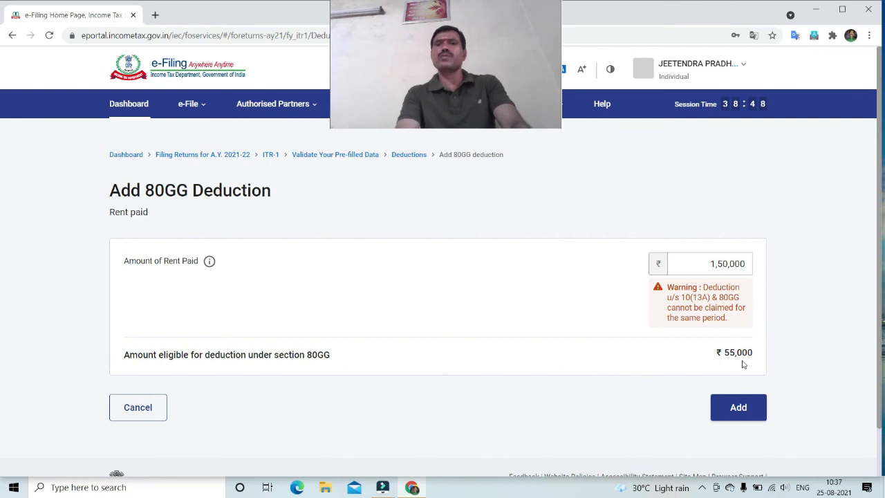
# - Clear the amount of rent paid for the 80GG deduction
pyautogui.click(706, 264)
pyautogui.hotkey('ctrl', 'a')
pyautogui.press('BackSpace')
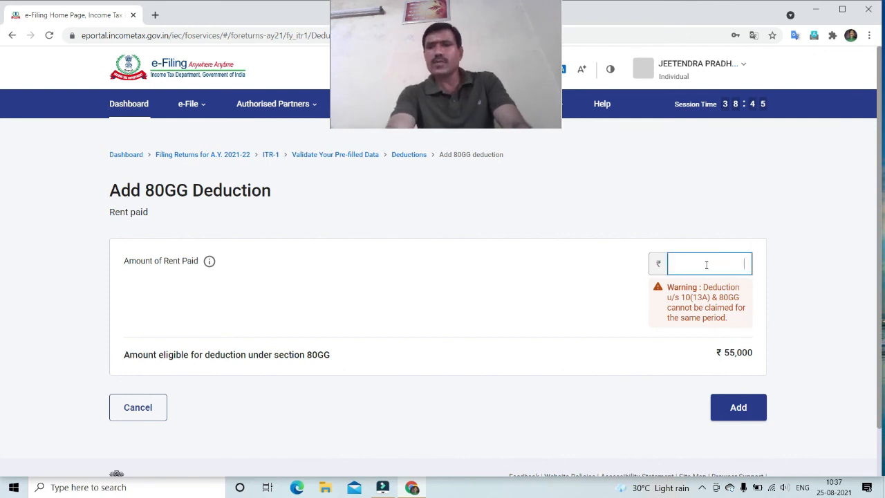
pyautogui.click(432, 262)
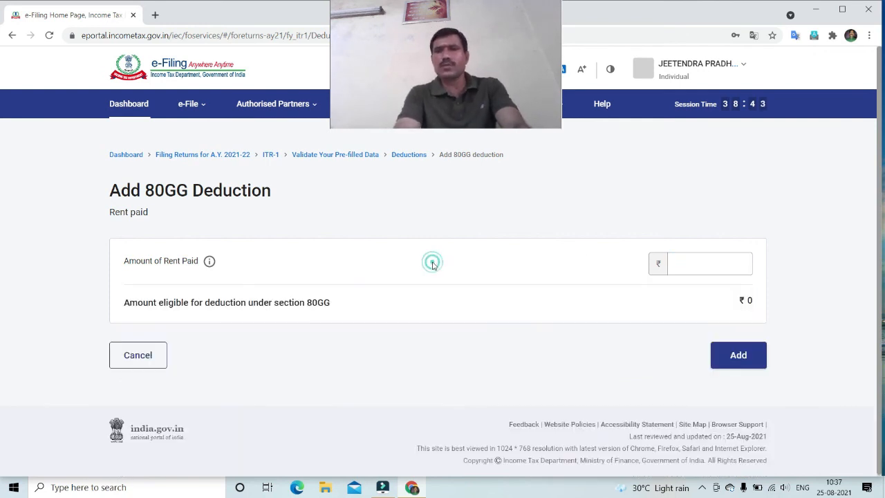